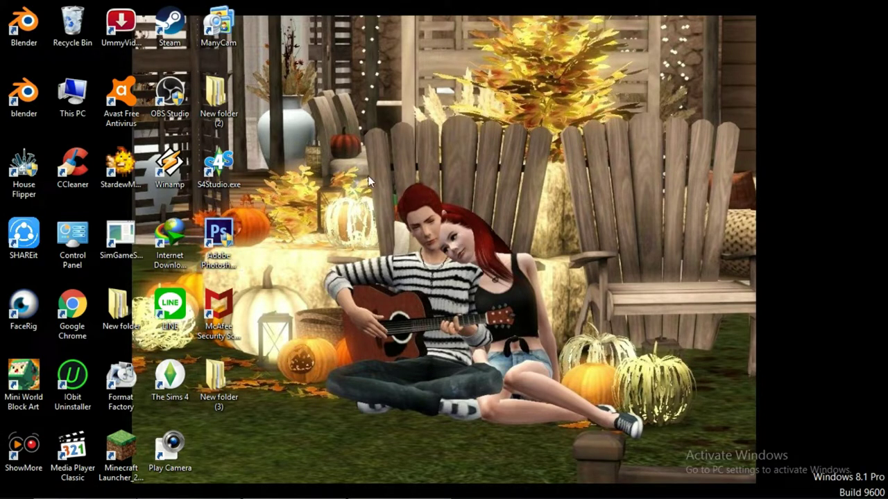
Launch Sims 4 Studio and start a standalone object recolor
click(222, 175)
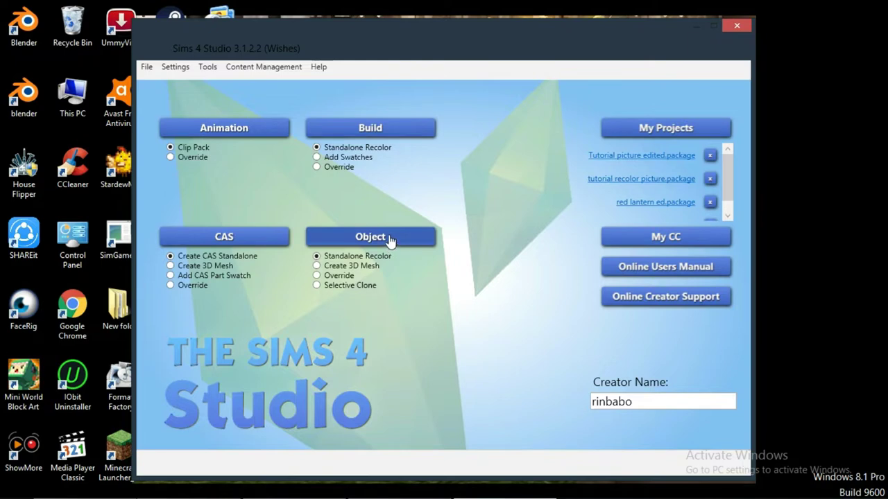
click(389, 238)
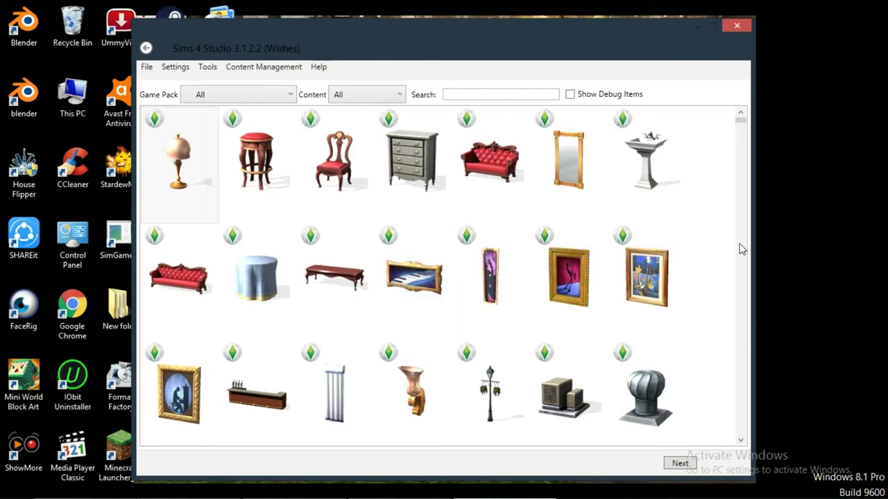
scroll(709, 165, down, 5)
scroll(709, 164, up, 5)
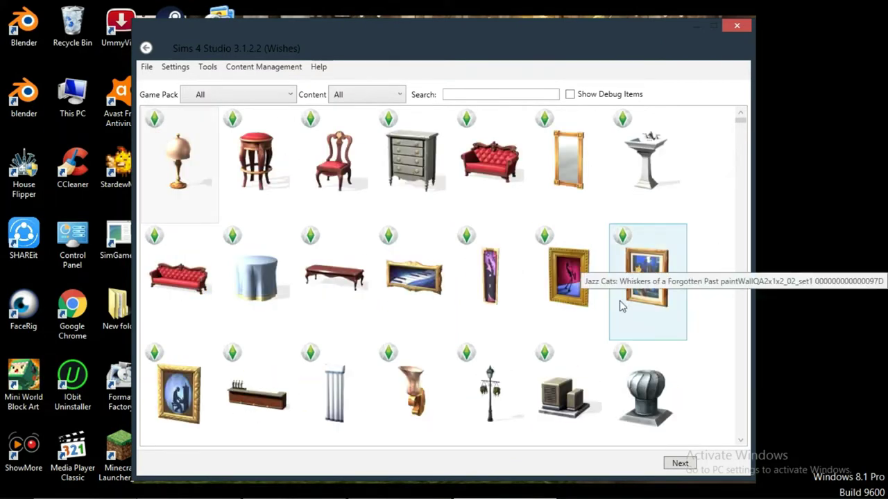
Choose the "Jazz Cats: Whiskers of a Forgotten Past" painting and save its package on the Desktop as "tutorial edit piccture"
click(655, 290)
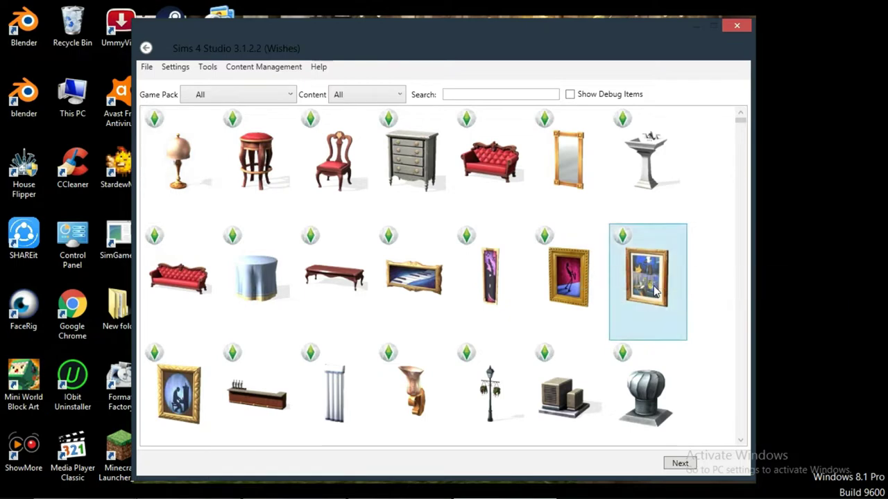
click(679, 464)
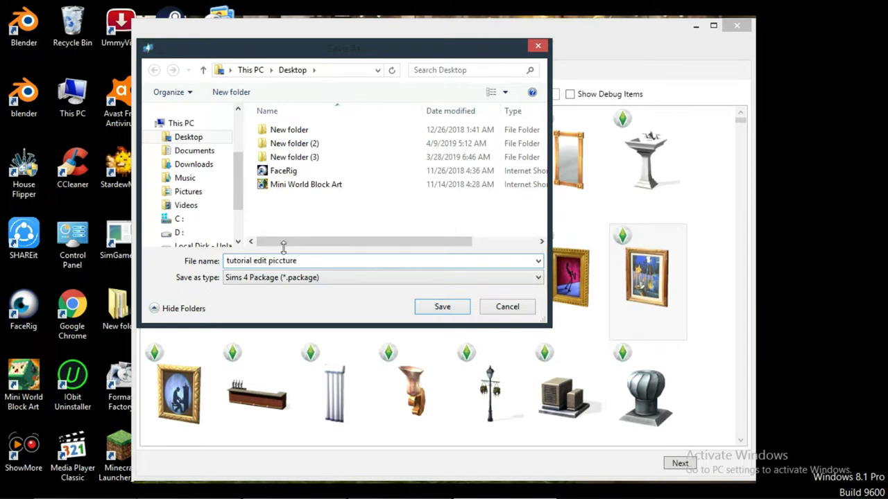
click(442, 306)
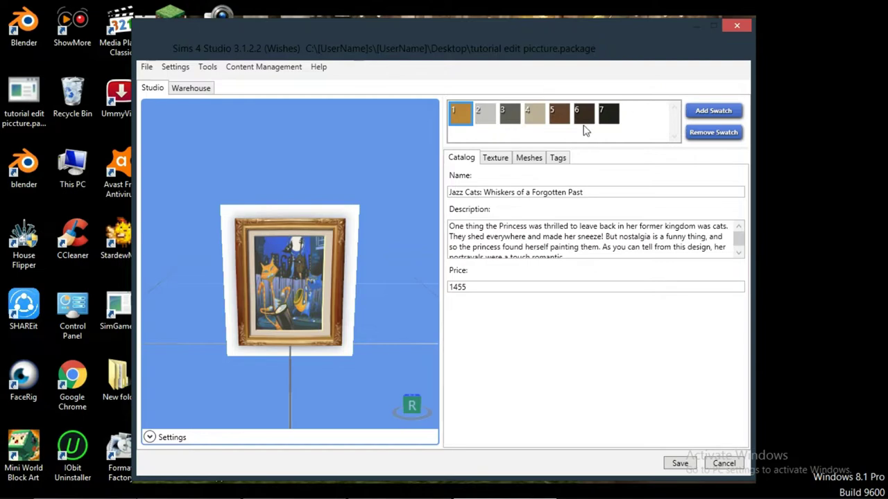
Preview the painting's frame colours by going through swatches 1 to 7
click(487, 115)
click(517, 115)
click(528, 118)
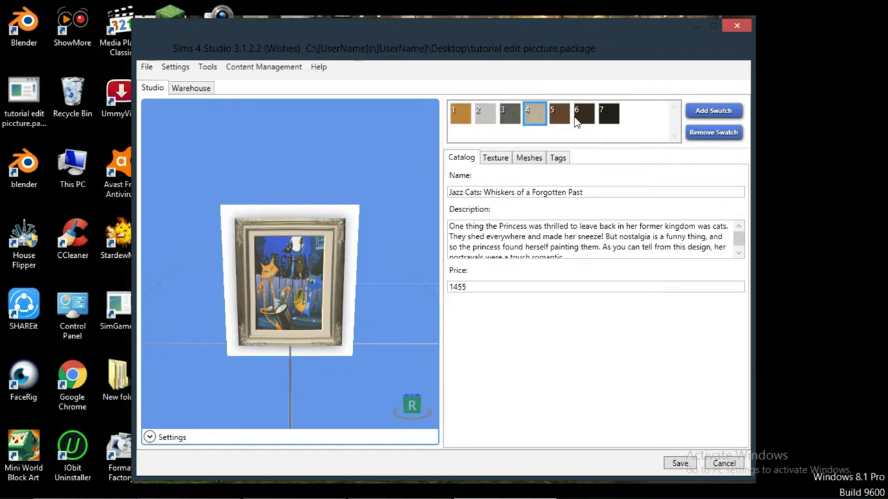
click(565, 118)
click(584, 115)
click(609, 115)
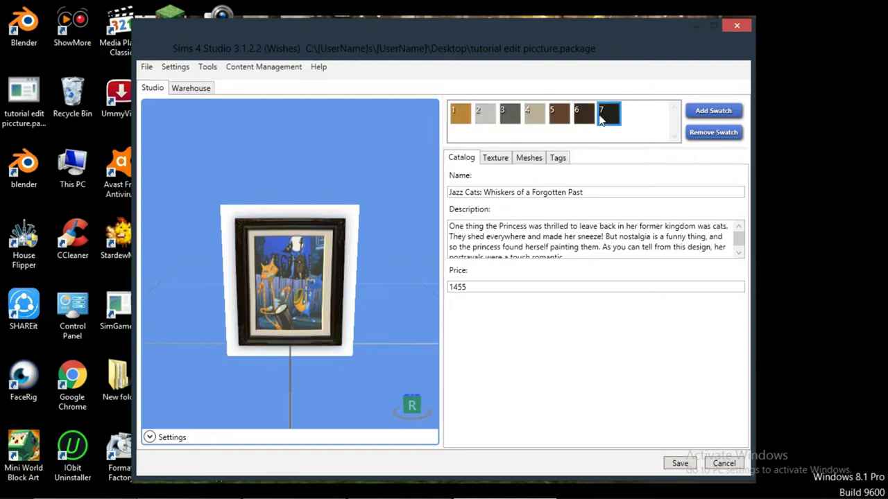
click(584, 115)
click(563, 119)
click(532, 115)
click(510, 115)
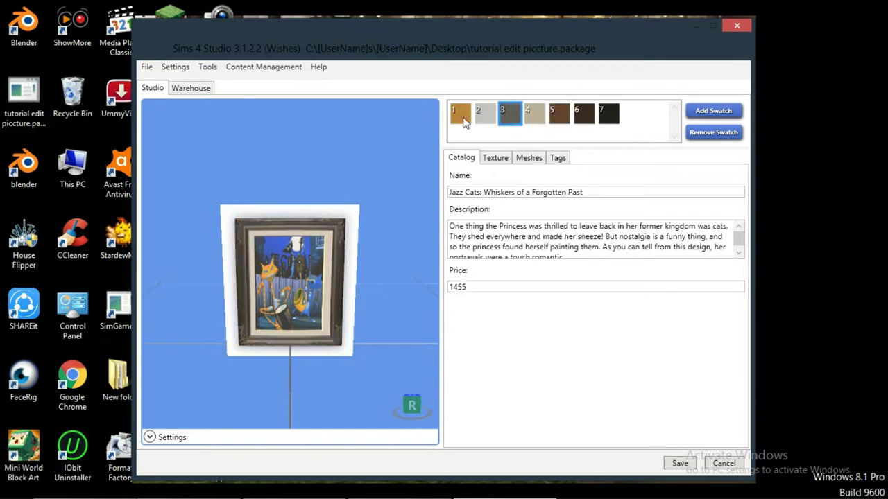
click(460, 115)
click(485, 115)
click(510, 115)
click(534, 115)
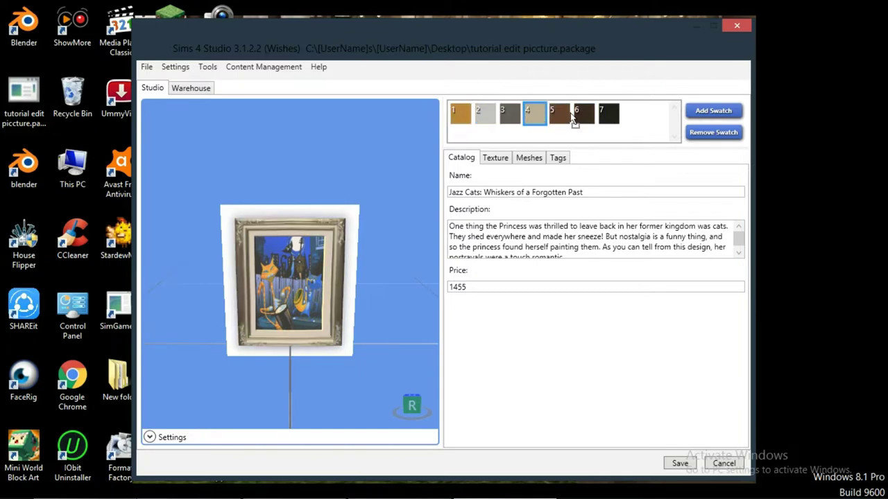
click(559, 115)
click(586, 117)
click(609, 119)
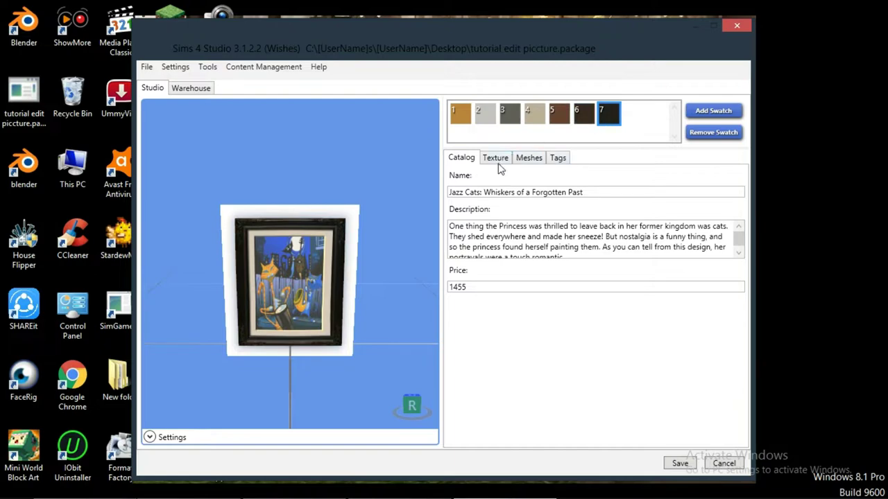
Add an eighth swatch based on the black frame and set its swatch thumbnail colour to magenta
click(699, 119)
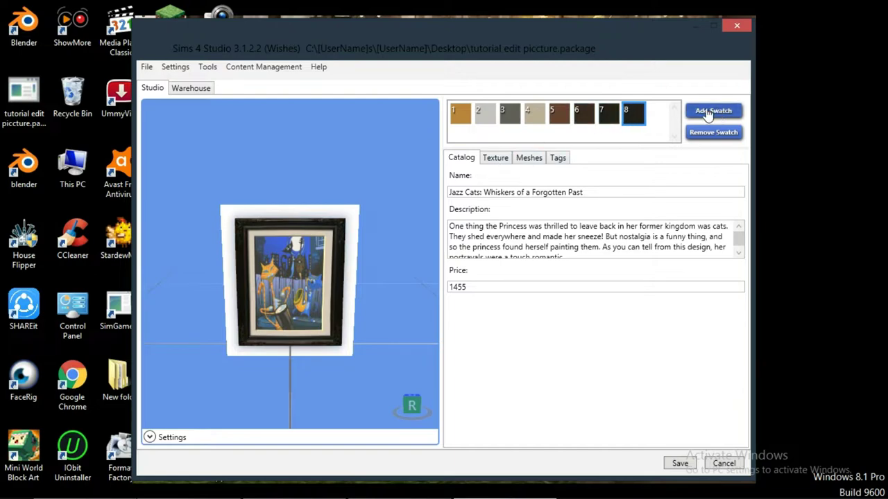
click(496, 158)
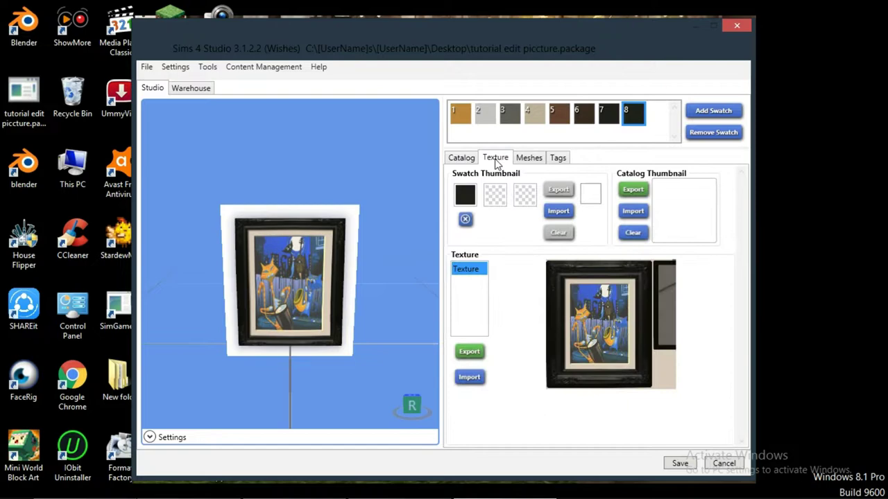
click(463, 198)
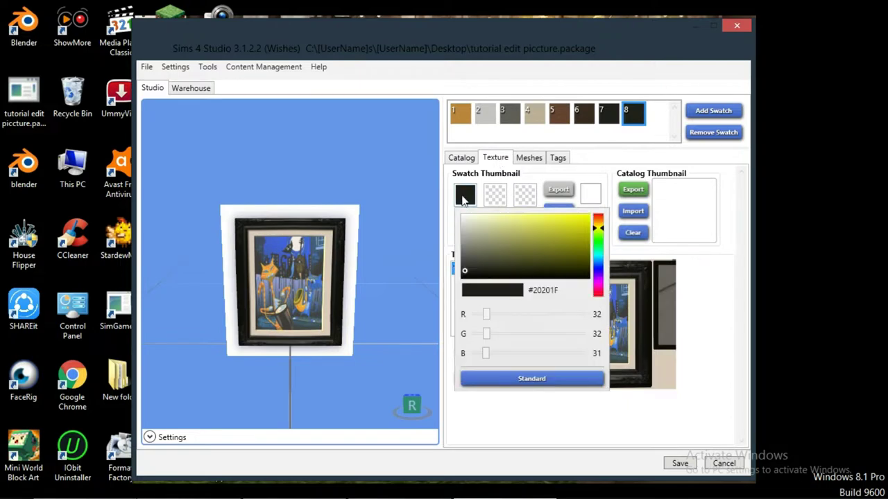
click(528, 378)
click(531, 286)
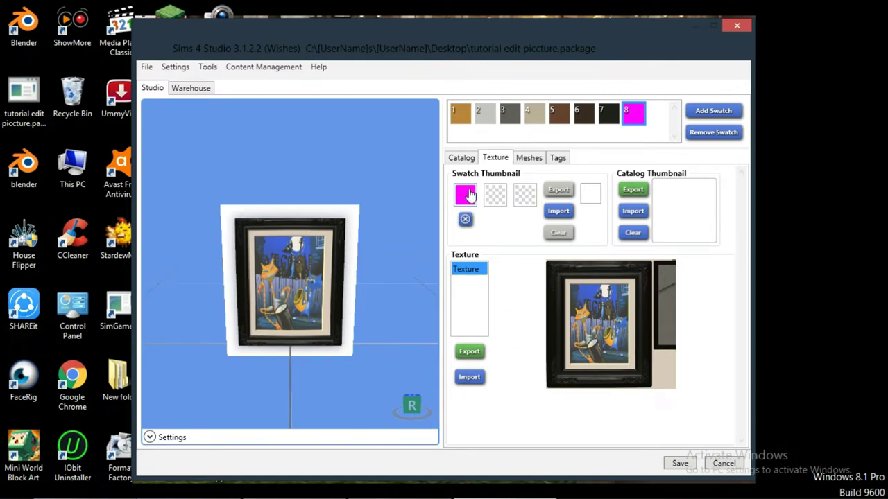
Export the new swatch's texture to the Desktop as a PNG image named "ori ea games picture"
click(469, 353)
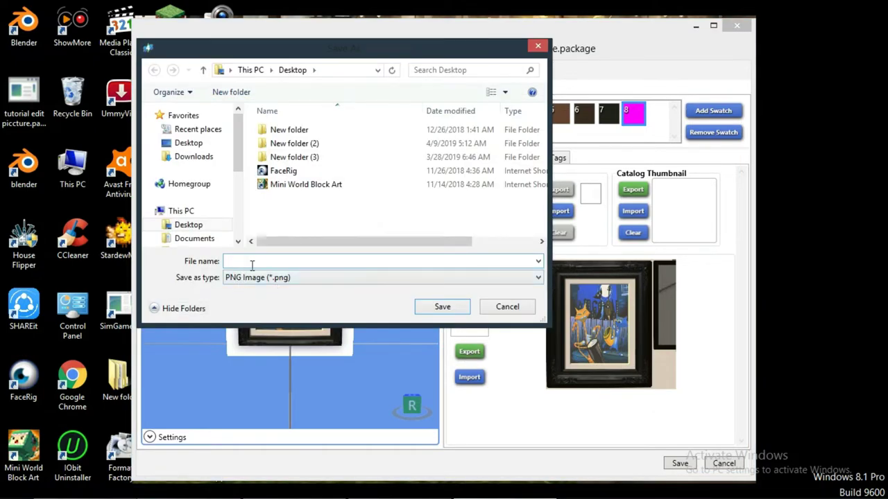
click(252, 264)
text(ori ea games picture)
click(452, 309)
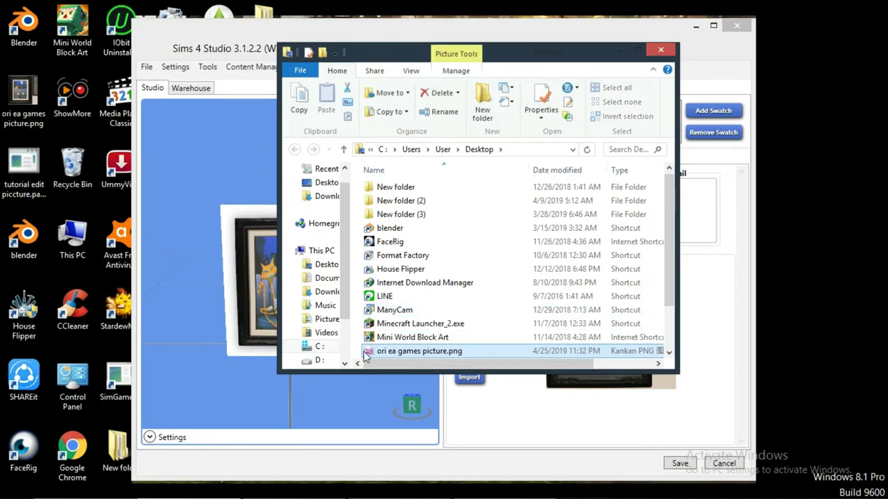
Clear the desktop by minimizing Sims 4 Studio and the folder window showing the exported texture
click(696, 26)
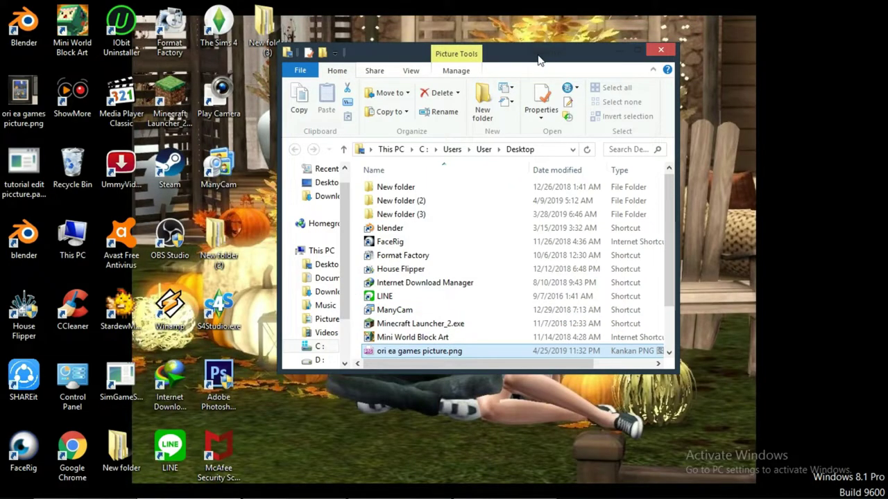
drag(538, 55, 590, 67)
click(670, 65)
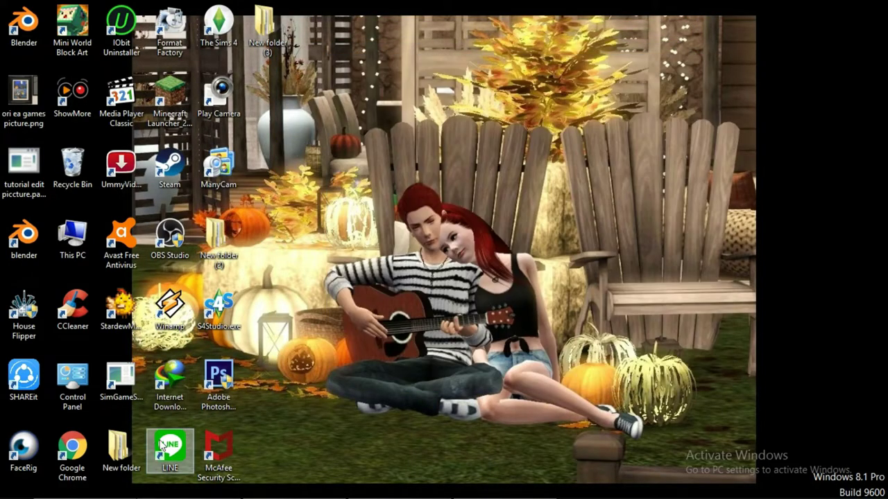
Switch to Photoshop and open the exported texture "ori ea games picture.png" from the Desktop
mouse_move(233, 463)
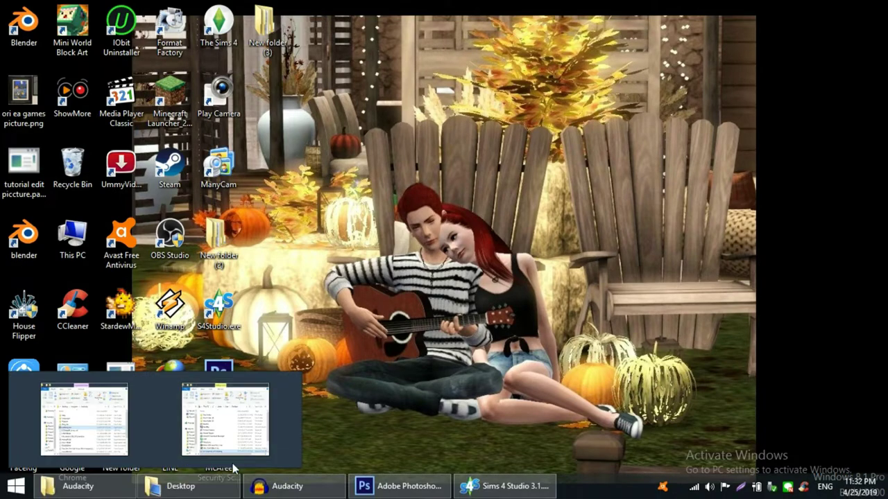
click(409, 488)
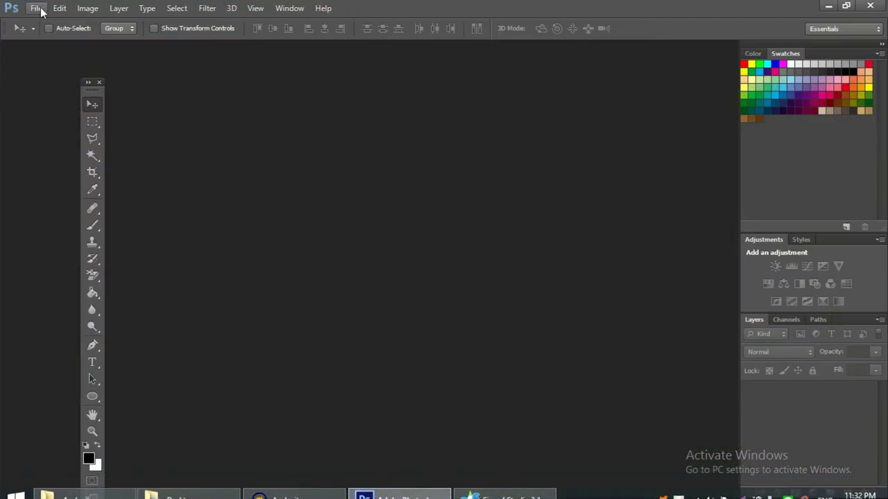
click(36, 7)
click(45, 35)
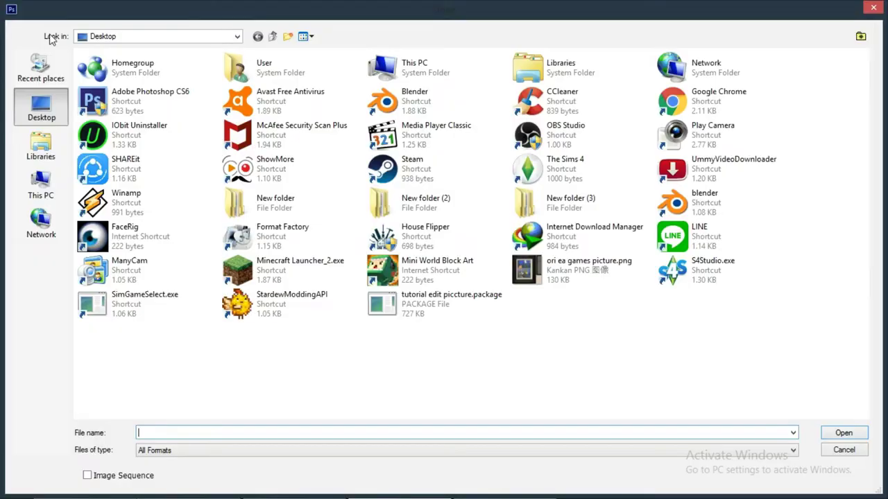
click(564, 272)
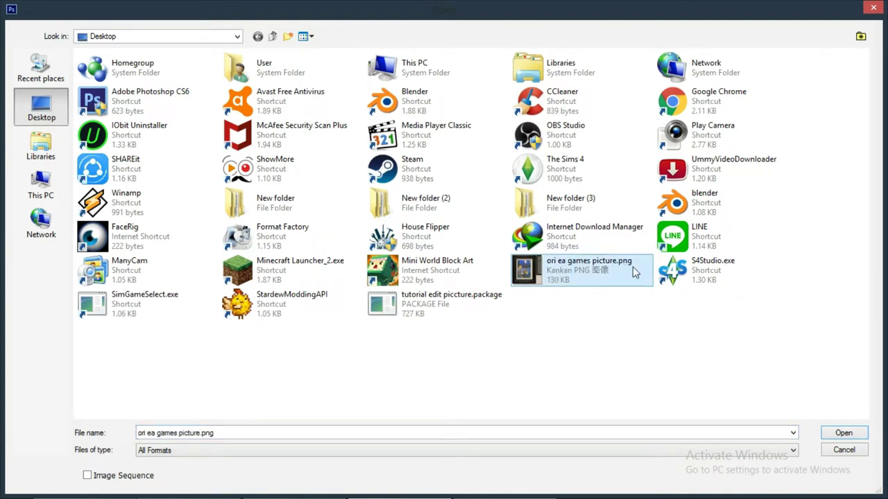
click(844, 433)
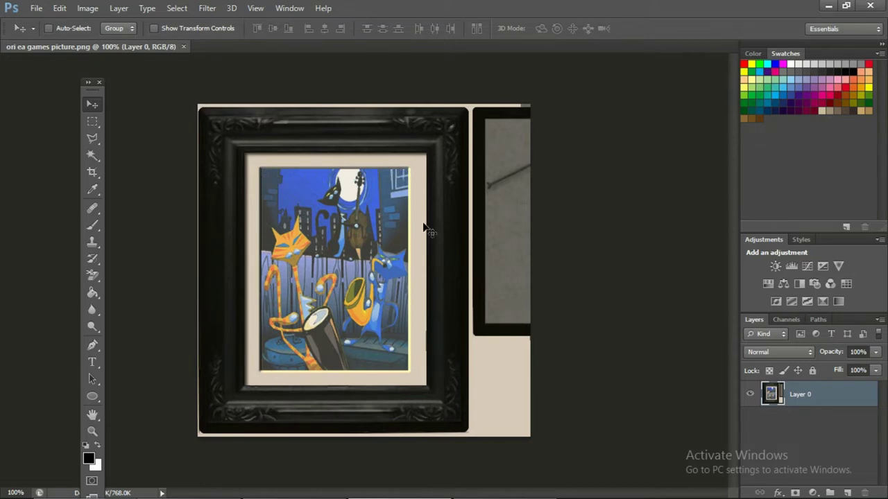
click(92, 431)
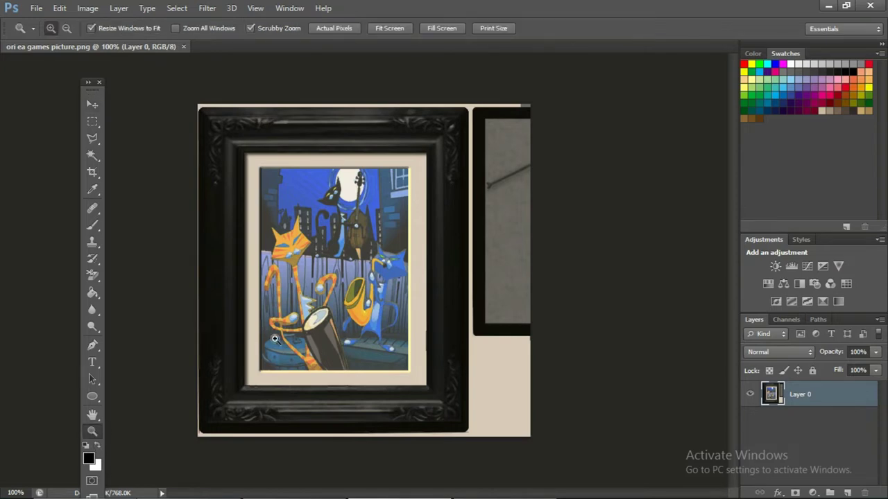
click(276, 340)
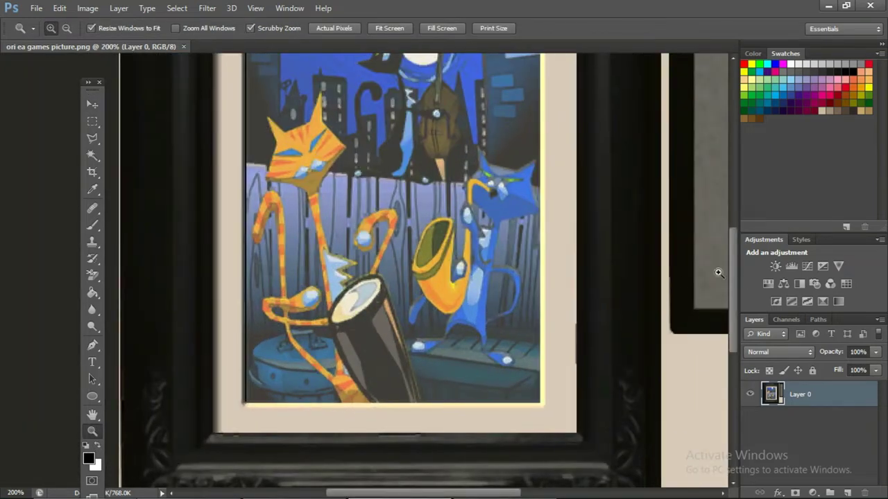
drag(738, 277, 731, 258)
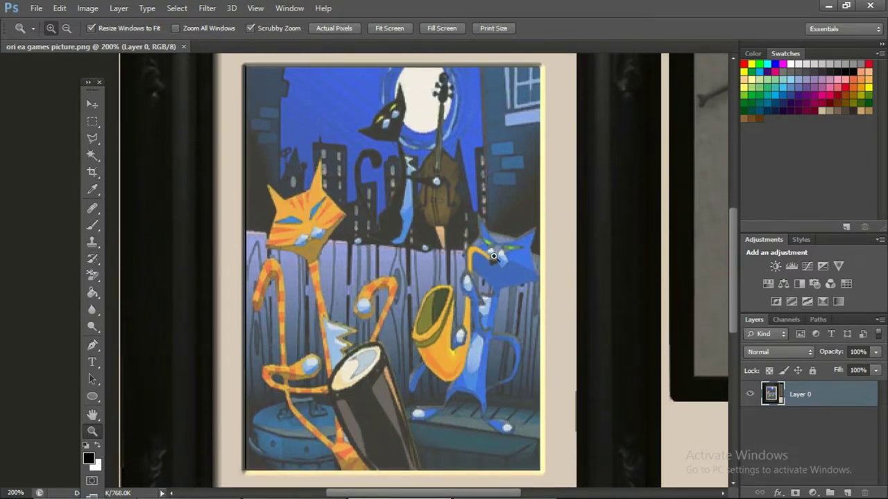
Minimize Photoshop, open Google Chrome, and browse Google image results for "hello kitty"
click(827, 8)
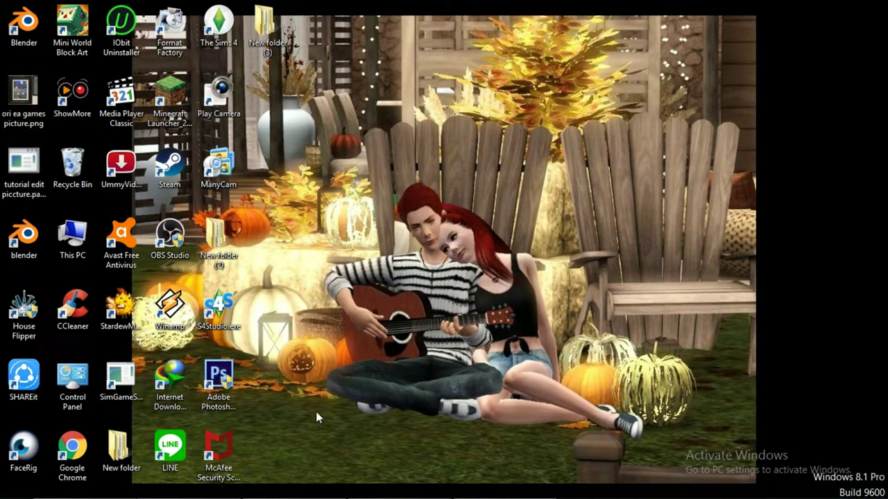
double_click(72, 450)
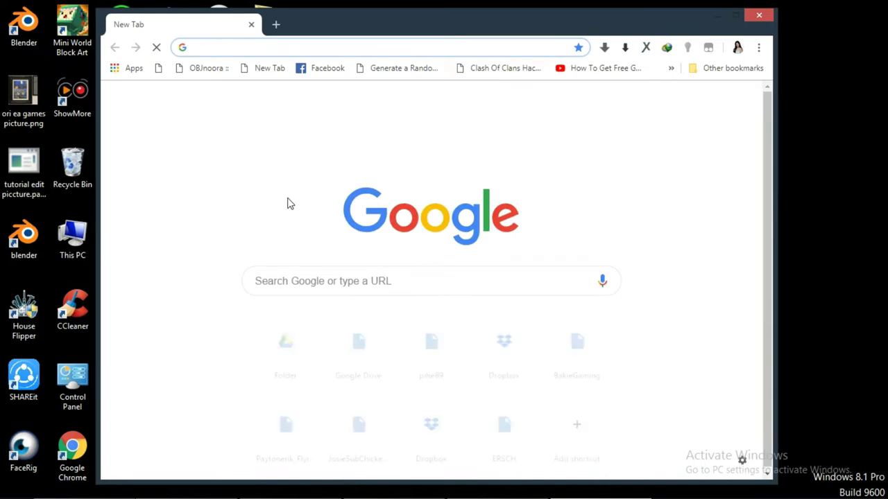
click(296, 277)
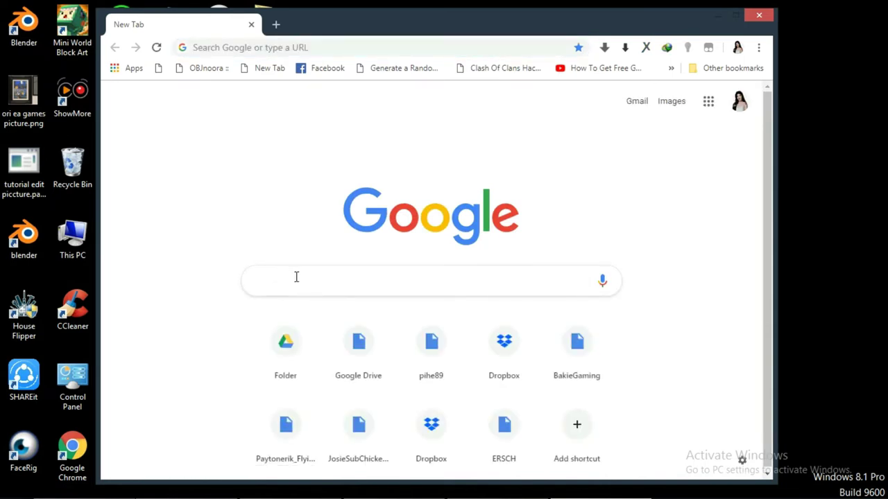
text(he)
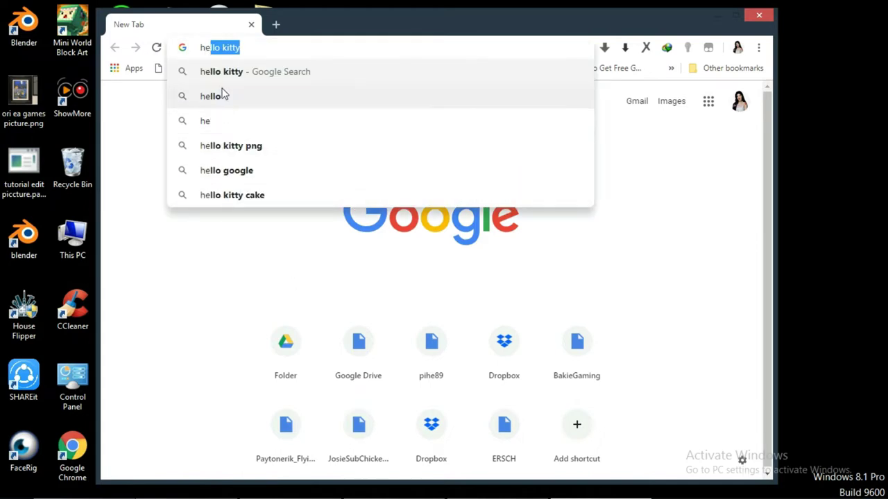
click(239, 77)
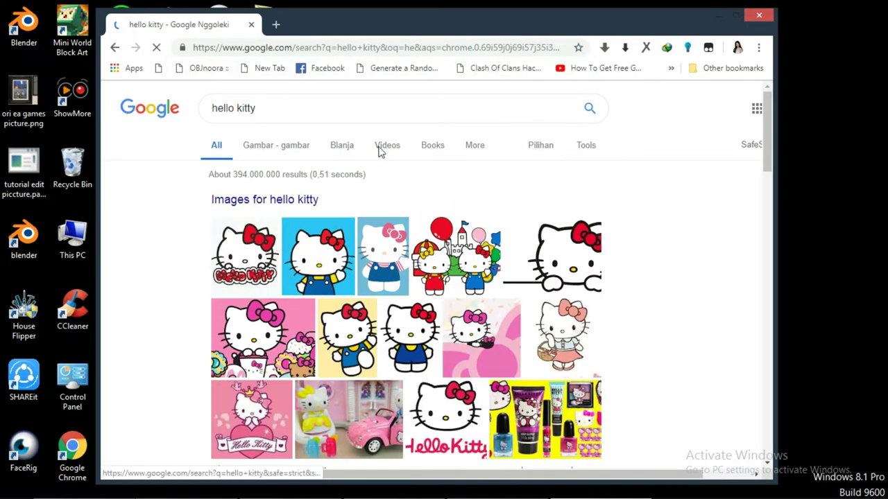
click(286, 149)
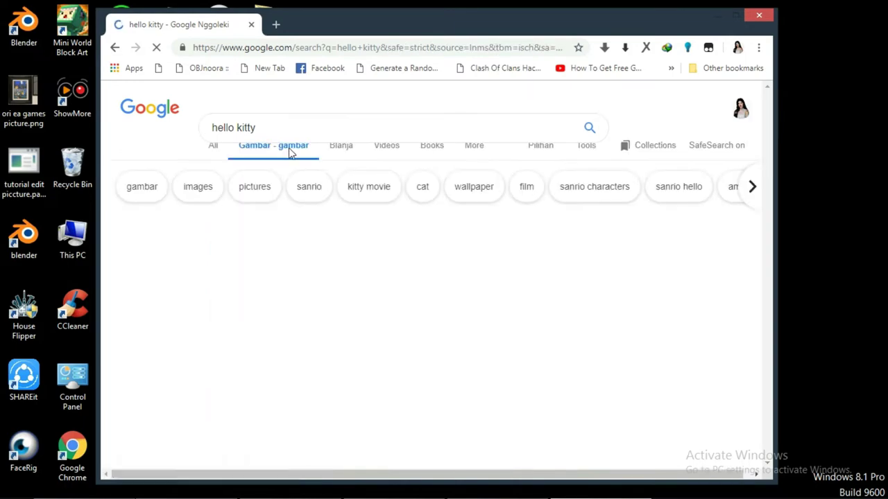
scroll(351, 263, down, 1)
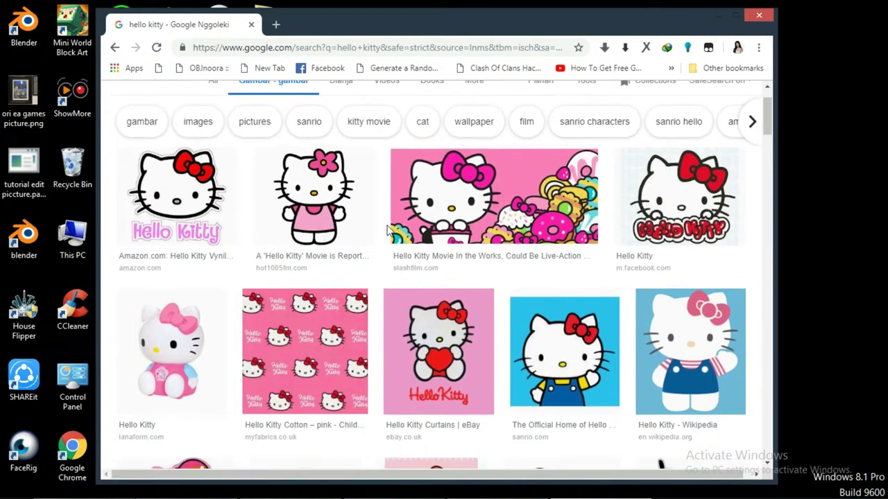
scroll(422, 208, down, 4)
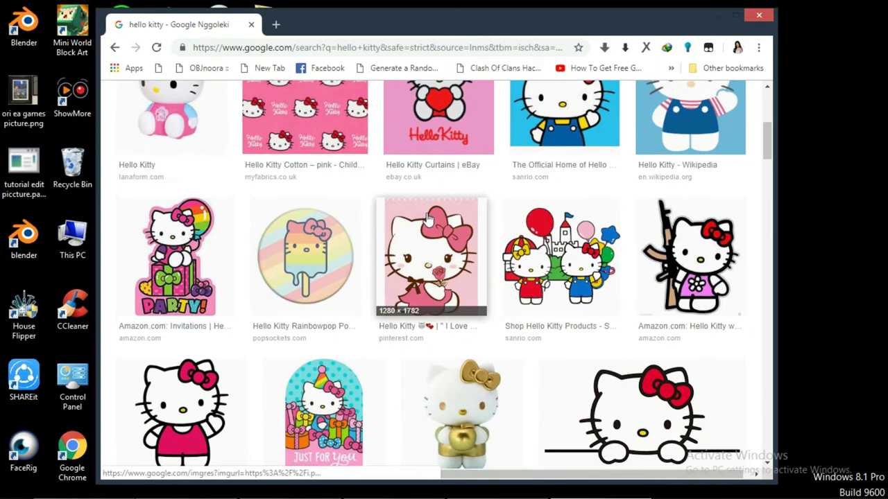
Look through the "hello kitty" image results for a picture suited to the painting
scroll(425, 215, down, 4)
scroll(428, 219, down, 4)
scroll(428, 219, up, 2)
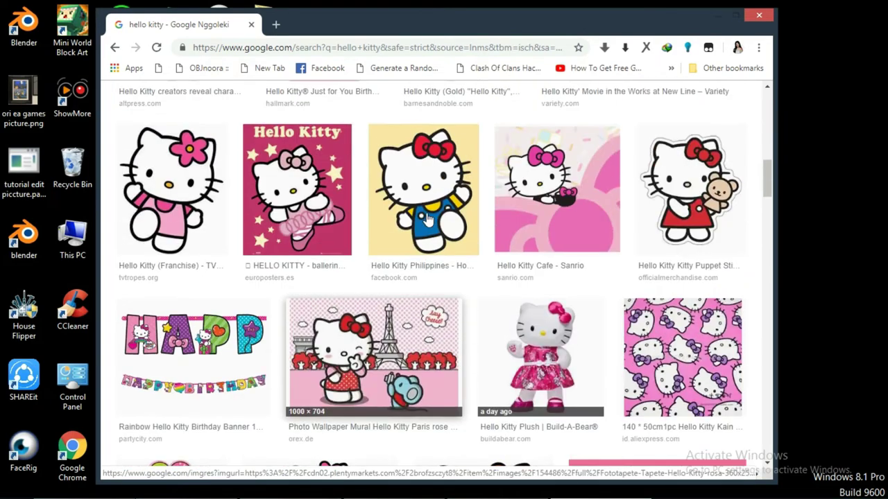
scroll(428, 219, down, 4)
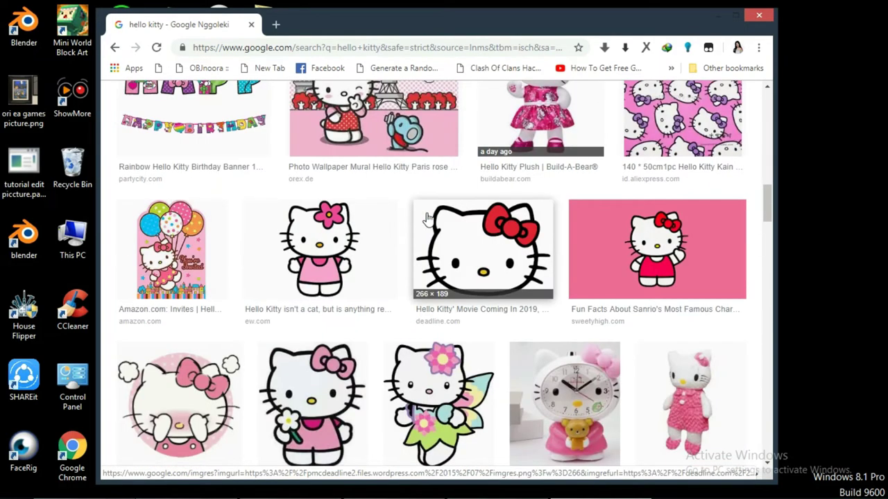
scroll(428, 219, down, 4)
scroll(428, 220, down, 4)
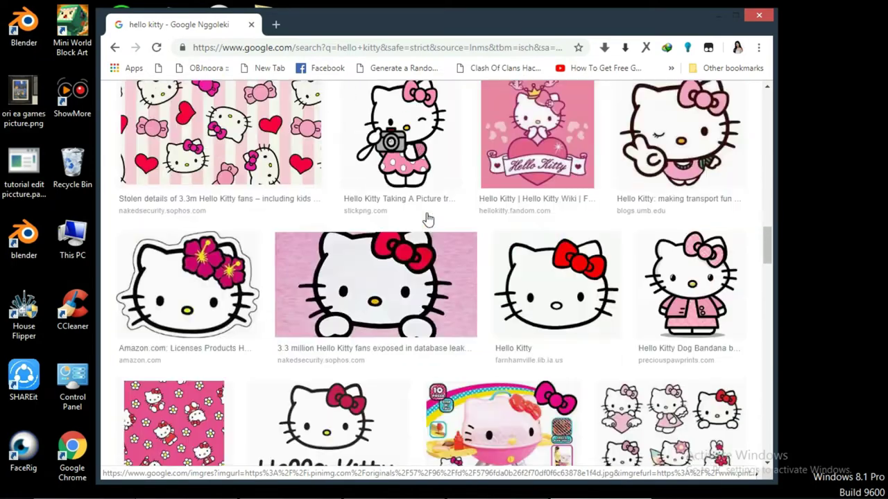
scroll(428, 219, down, 6)
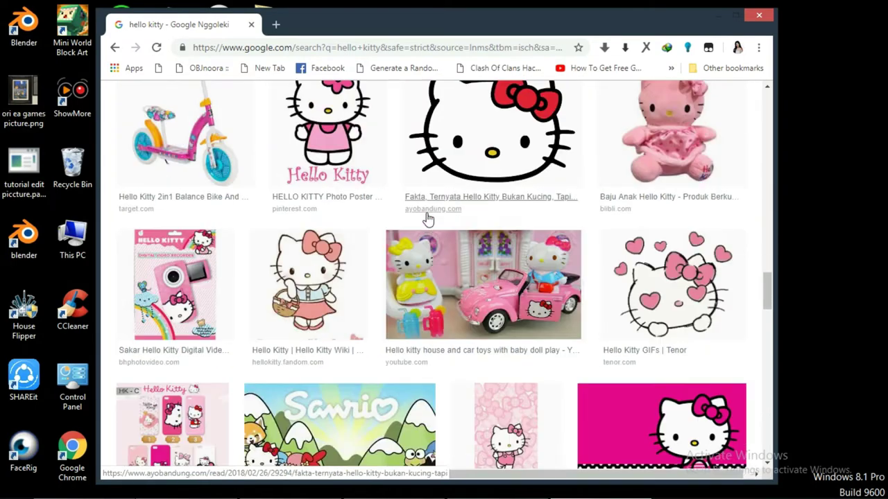
scroll(428, 219, down, 3)
scroll(428, 219, down, 10)
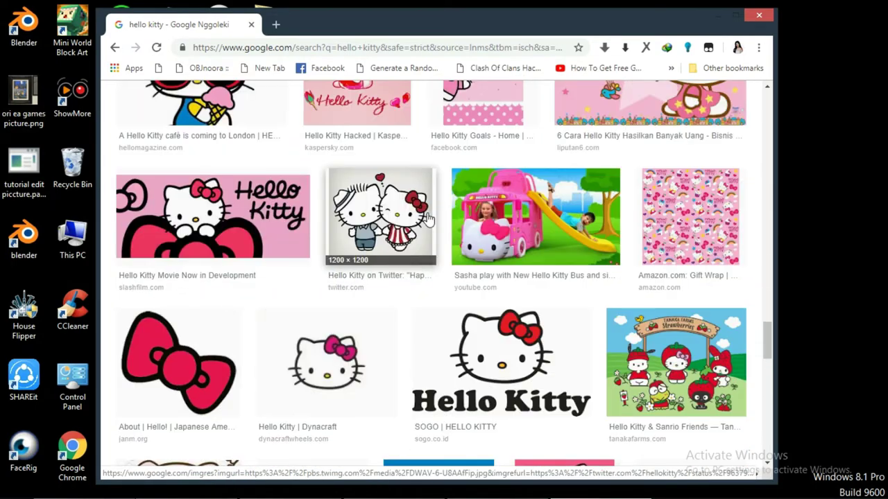
scroll(428, 219, down, 1)
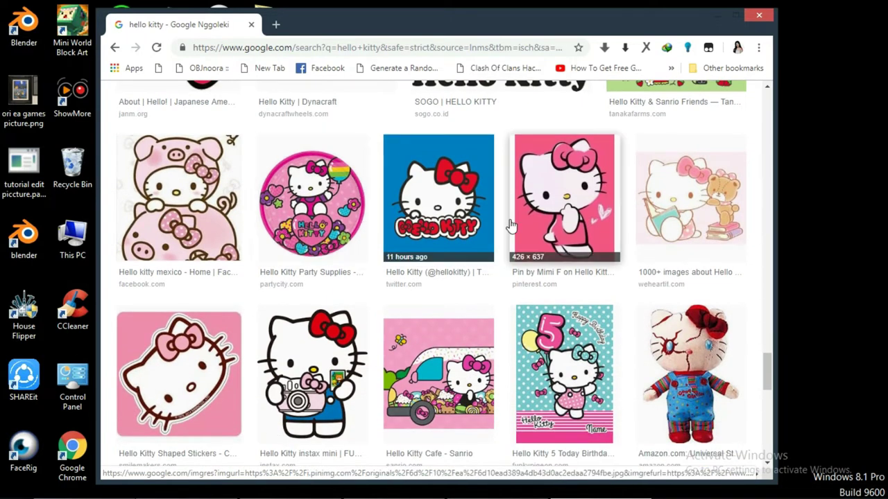
Preview the piggy-costume Hello Kitty picture and two of its related images, and open the full set of related images
click(195, 208)
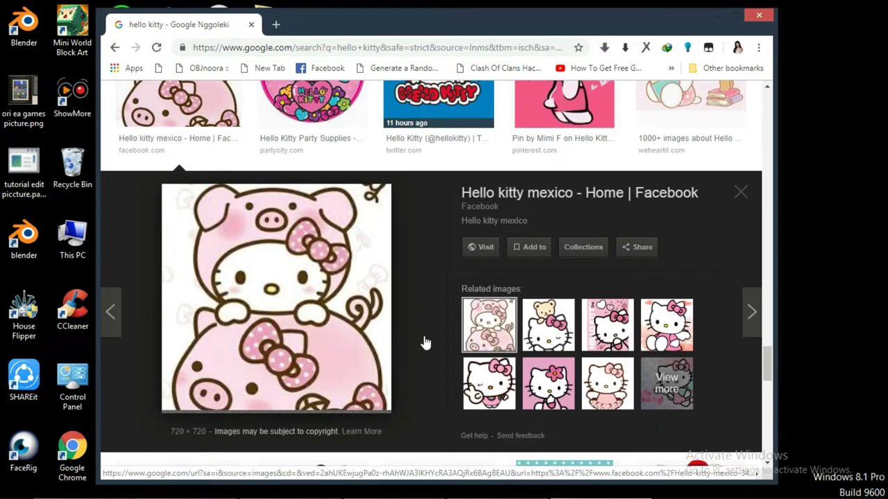
click(621, 339)
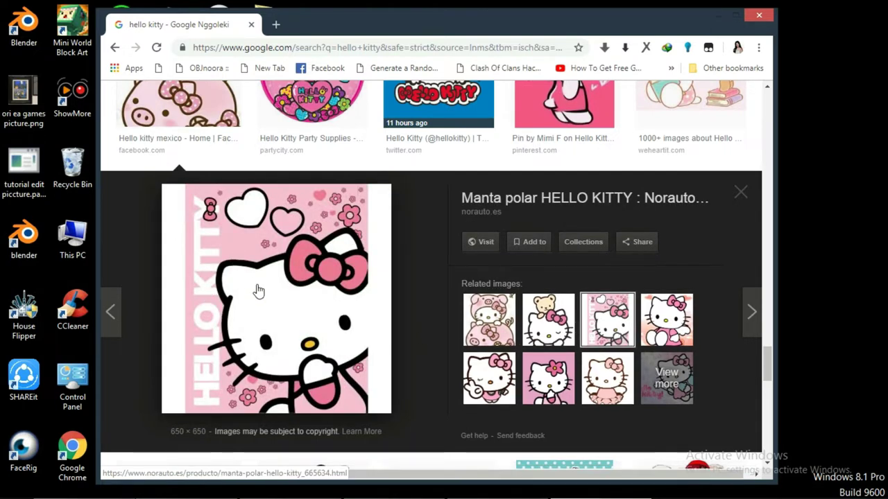
click(555, 380)
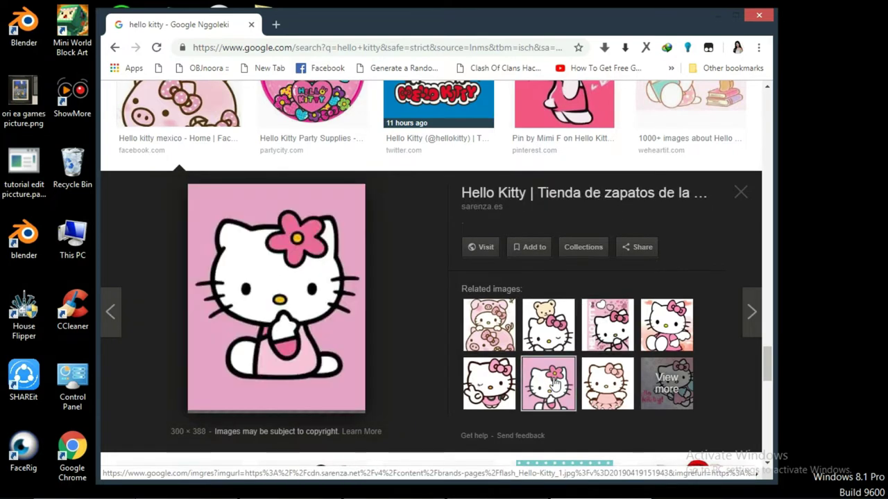
click(675, 395)
Look through the related images and preview the transparent Hello Kitty picture from ya-webdesign.com with the pink dress, butterfly and flowers
scroll(399, 298, down, 1)
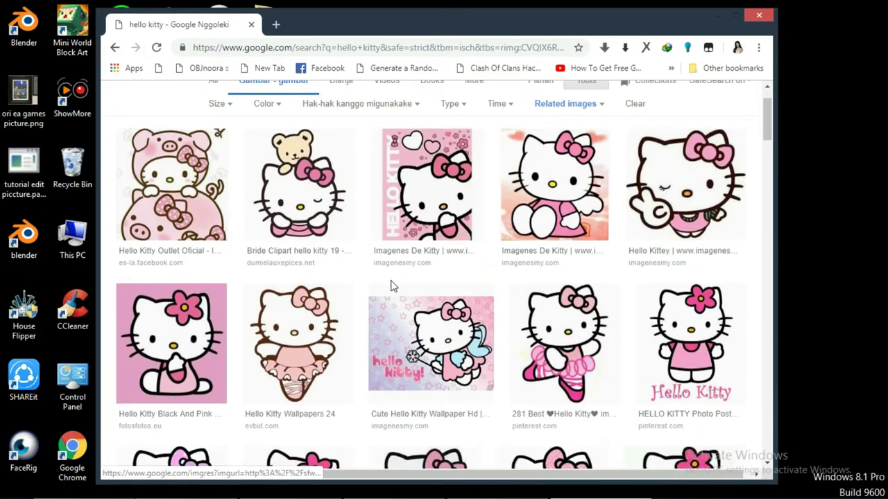
scroll(392, 286, down, 9)
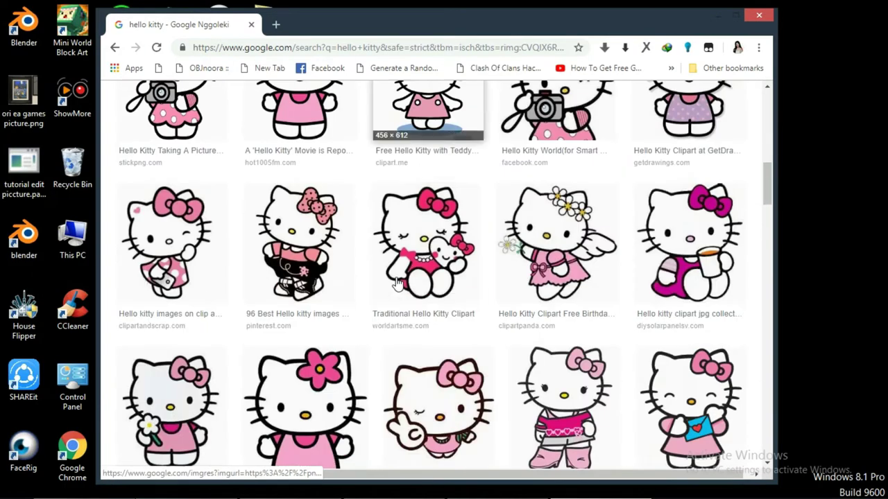
scroll(397, 284, down, 6)
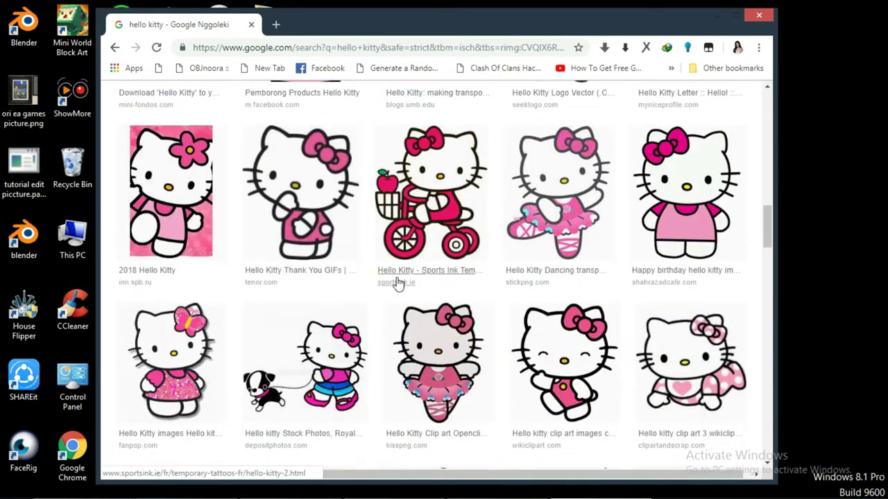
scroll(399, 284, down, 5)
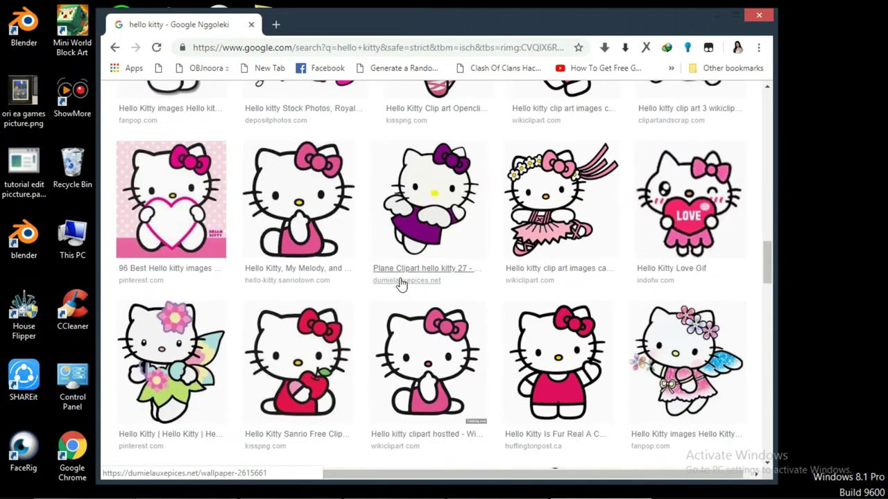
scroll(401, 284, down, 5)
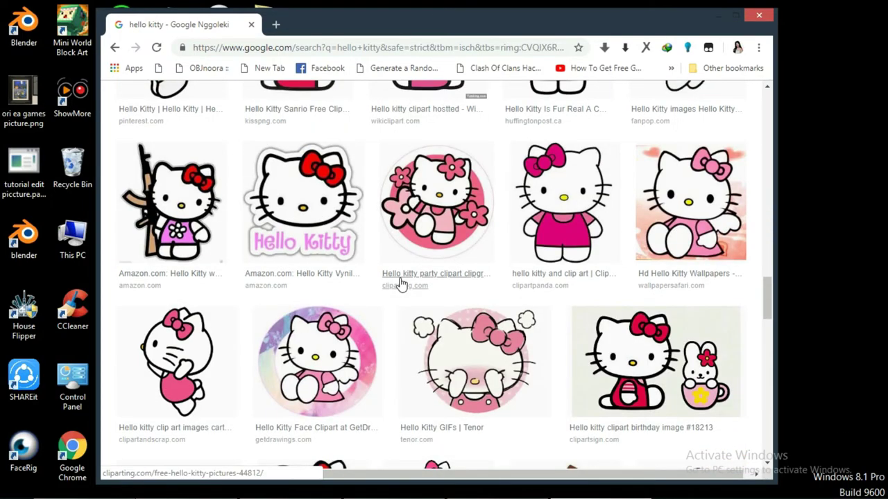
scroll(401, 284, down, 12)
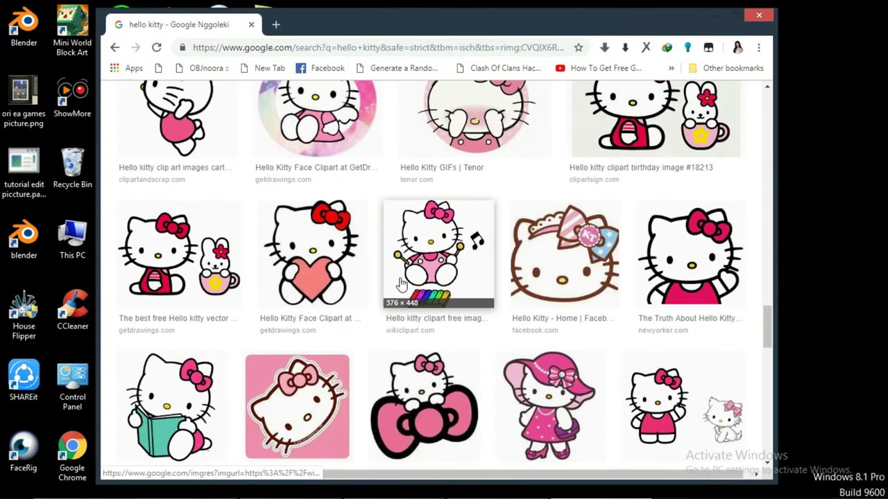
scroll(401, 285, up, 1)
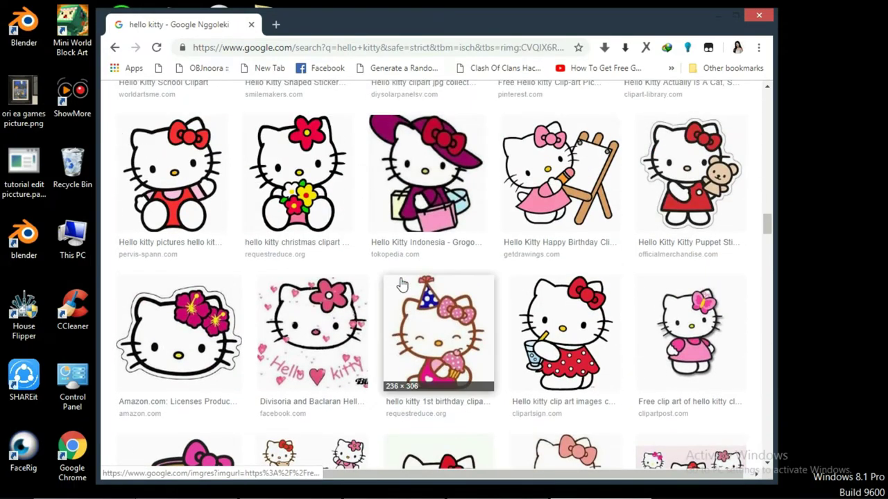
scroll(401, 284, down, 2)
scroll(401, 284, down, 4)
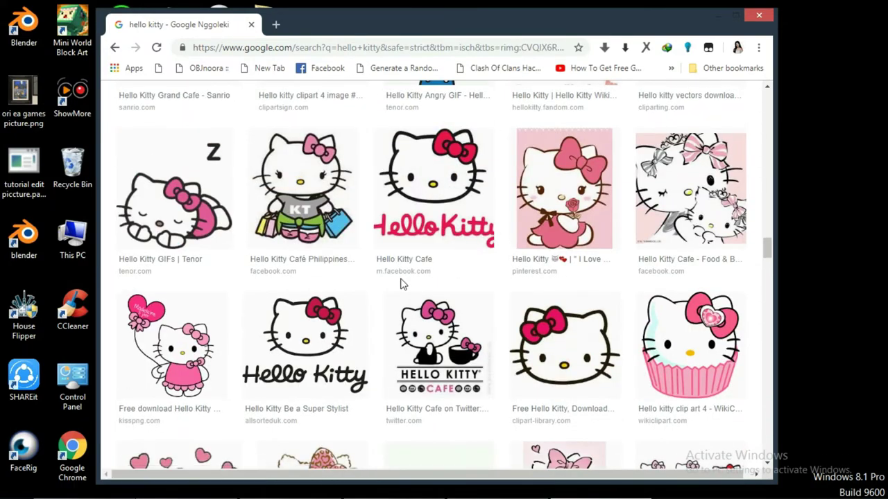
scroll(401, 285, down, 5)
scroll(401, 284, down, 5)
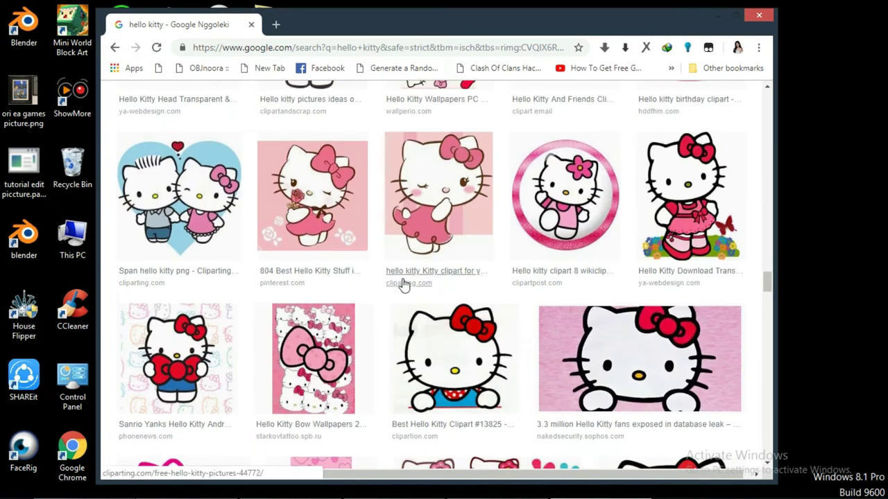
scroll(403, 284, down, 4)
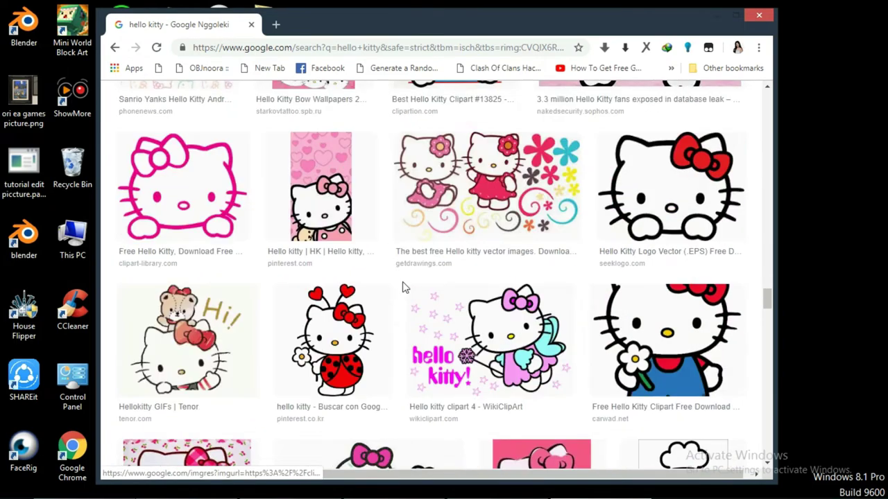
scroll(402, 285, up, 4)
click(702, 210)
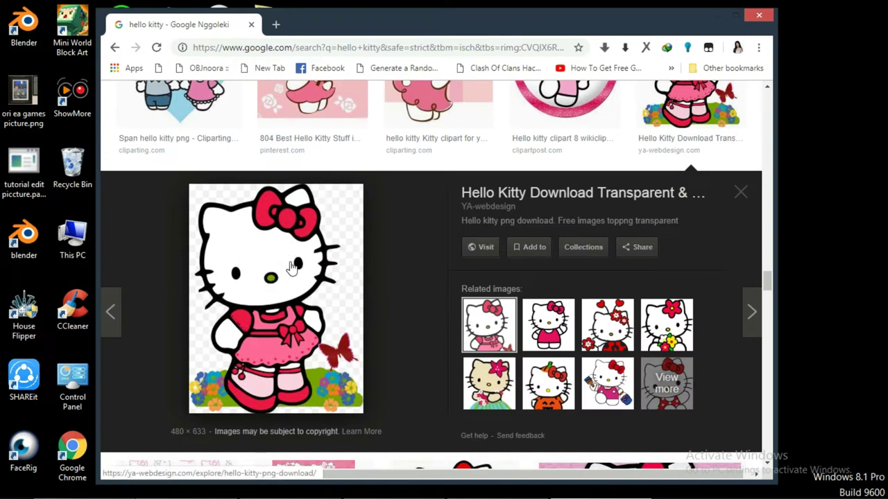
right_click(322, 296)
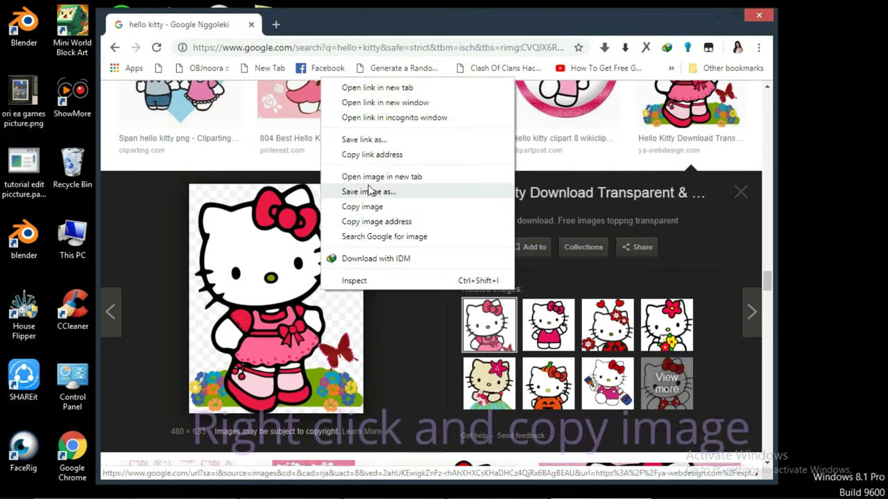
click(336, 318)
click(336, 318)
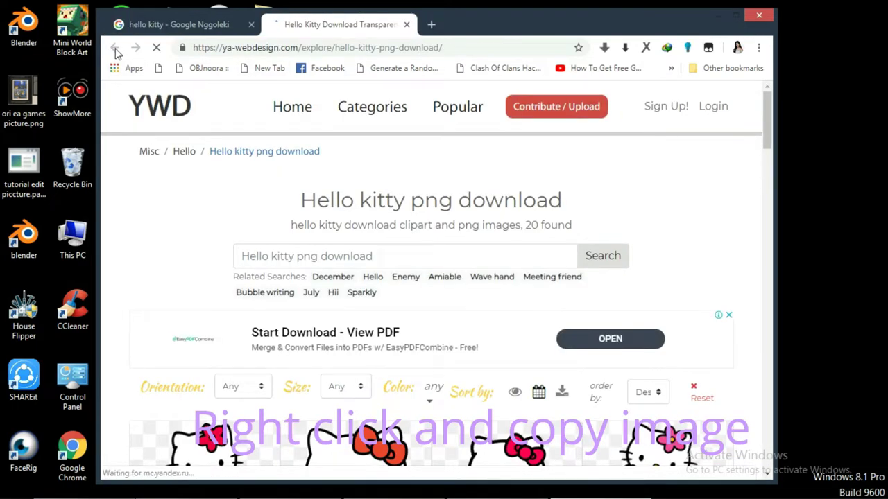
click(156, 24)
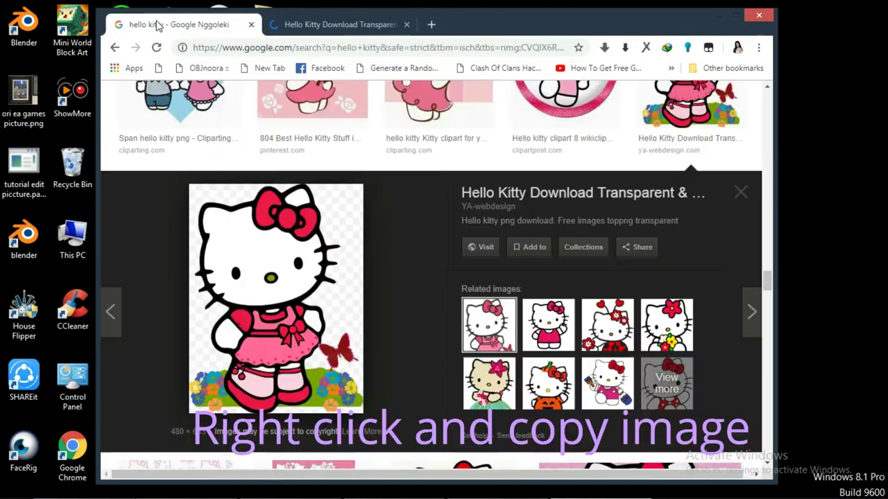
Copy the previewed Hello Kitty image, switch to Photoshop, and paste it into the painting texture
right_click(318, 303)
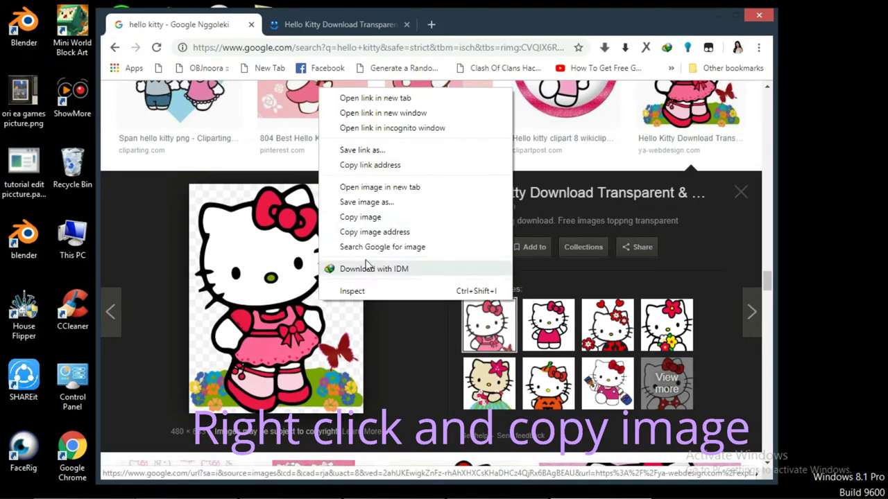
click(360, 217)
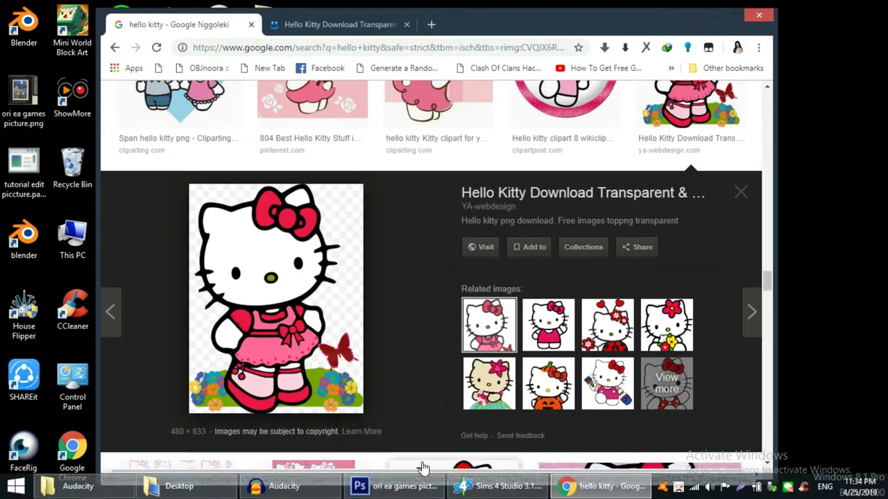
click(394, 486)
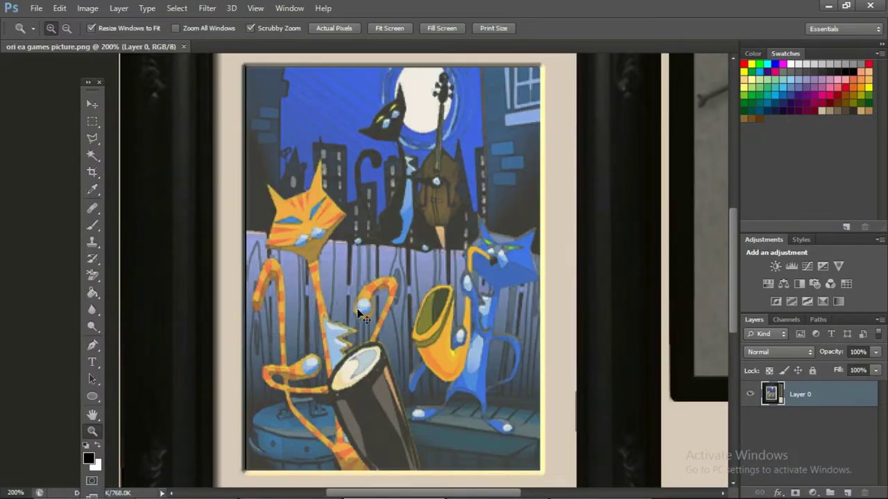
key(ctrl+v)
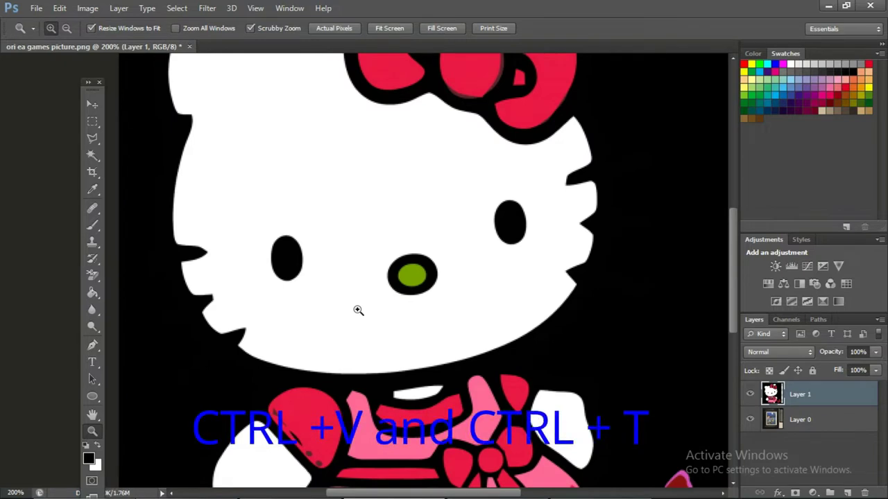
Free-transform the pasted Hello Kitty layer to 57.50% width and 74.25% height, and move it over the main framed painting
key(ctrl+t)
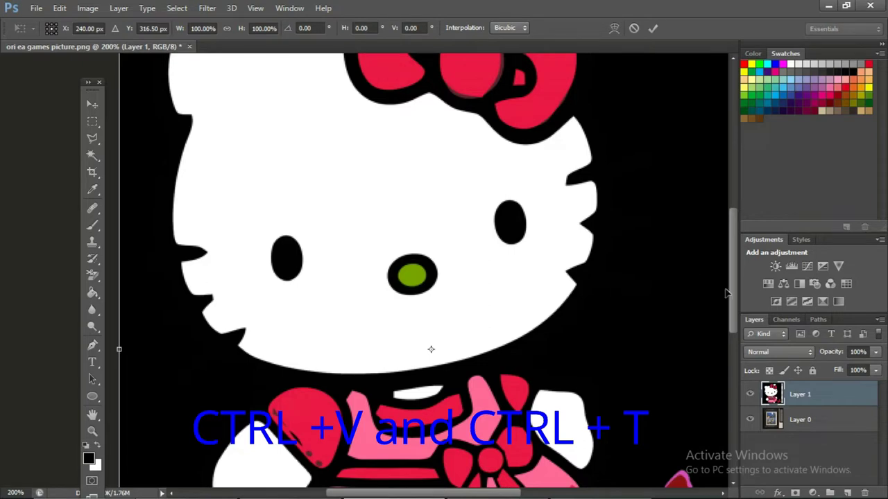
drag(735, 289, 740, 201)
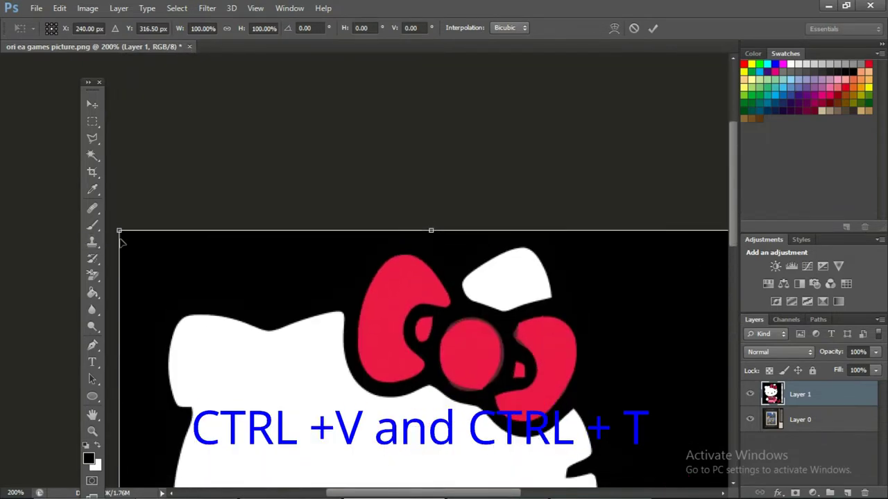
drag(118, 230, 384, 443)
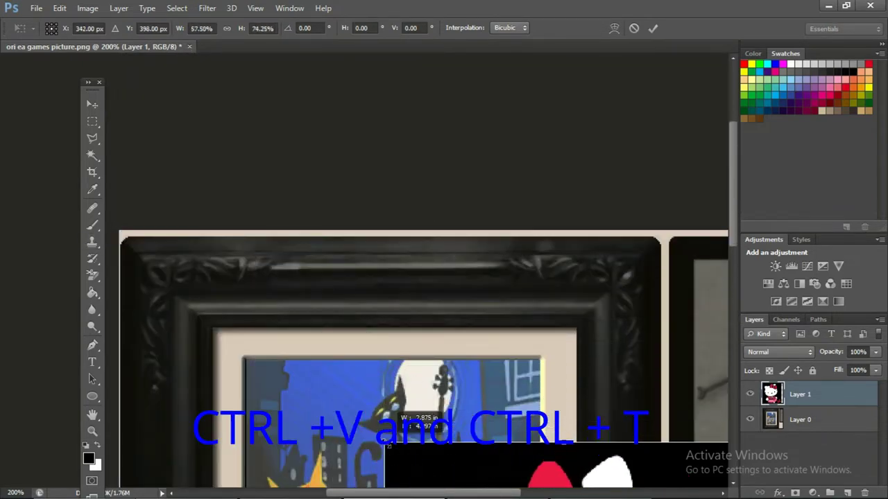
drag(735, 188, 762, 330)
drag(605, 296, 438, 147)
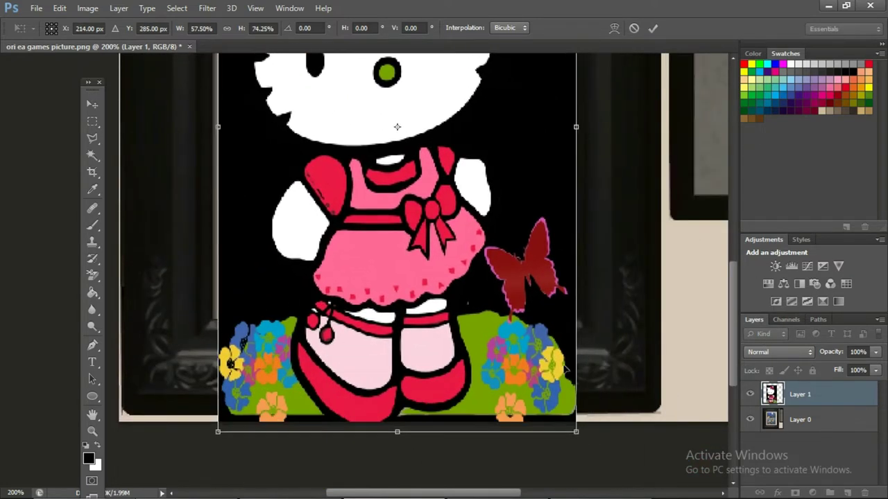
Fit the Hello Kitty layer to the cat artwork's edges inside the frame, scaling it to 48.13% width and 49.76% height
drag(575, 431, 520, 281)
drag(366, 201, 390, 211)
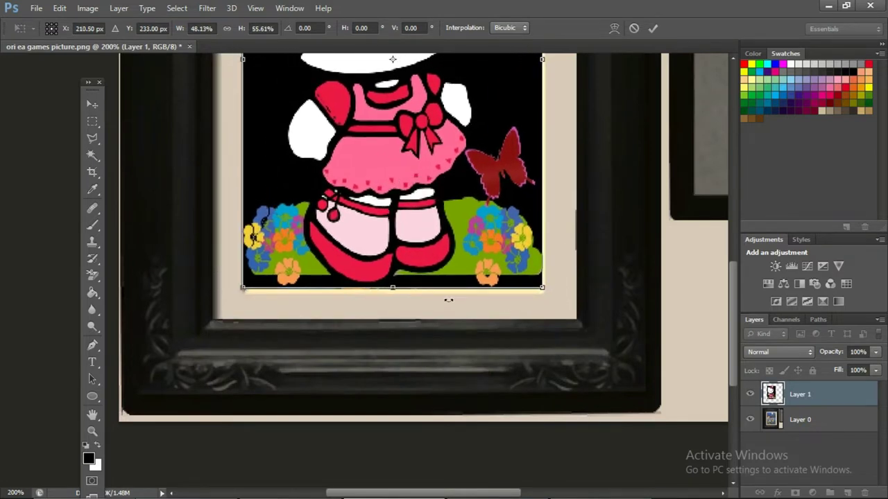
drag(392, 289, 392, 292)
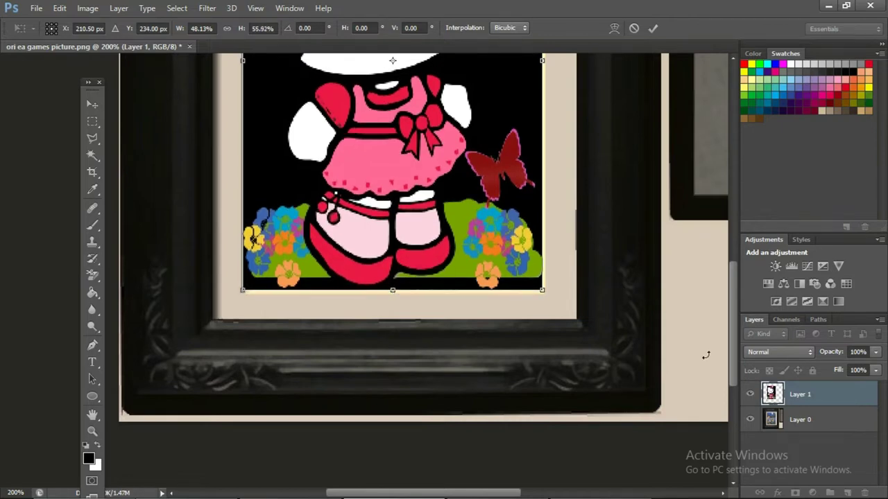
drag(734, 356, 733, 265)
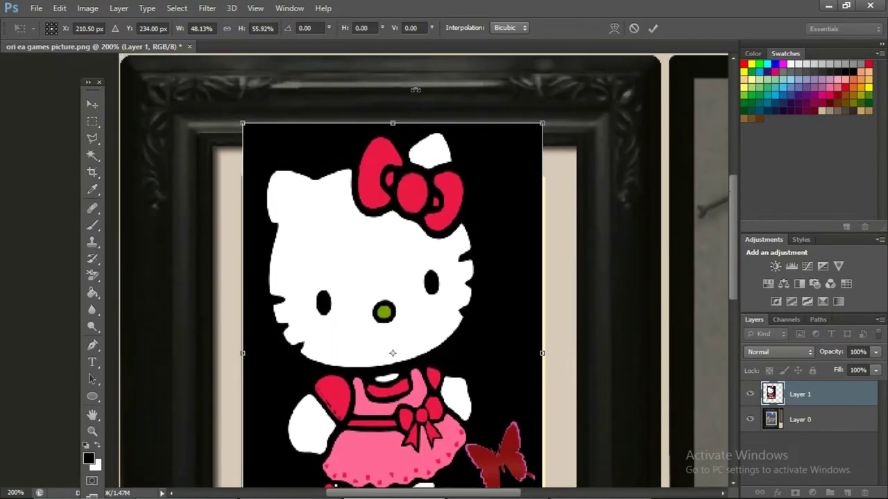
drag(393, 124, 393, 176)
mouse_move(738, 235)
mouse_down()
mouse_move(746, 299)
mouse_move(747, 226)
mouse_up()
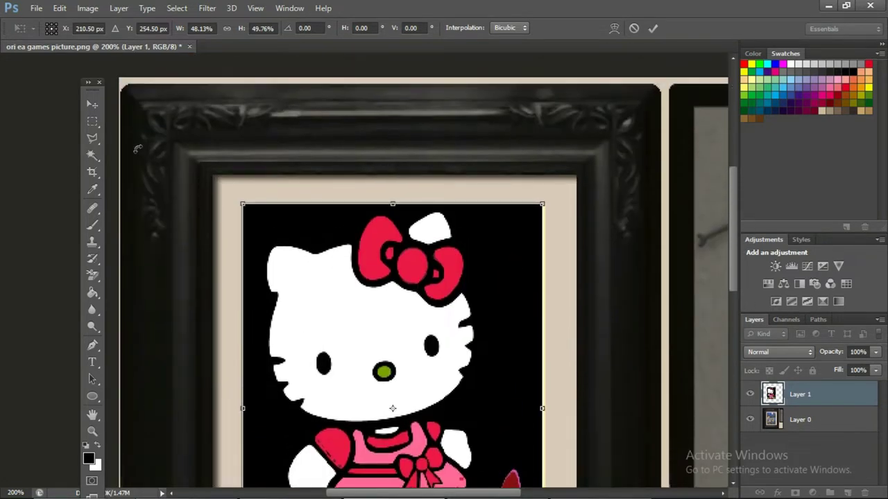
Apply the transformation to the Hello Kitty layer and check its fit down to the artwork's lower edge
click(88, 106)
click(379, 200)
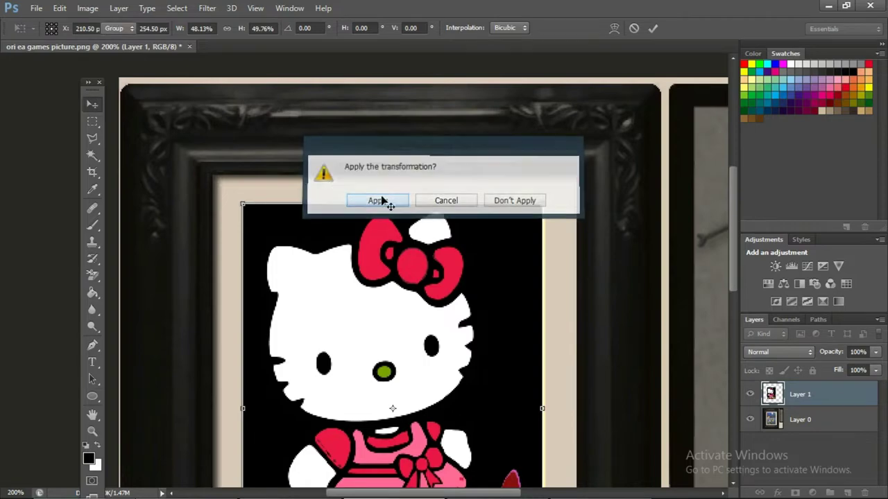
drag(738, 200, 740, 258)
scroll(441, 230, up, 1)
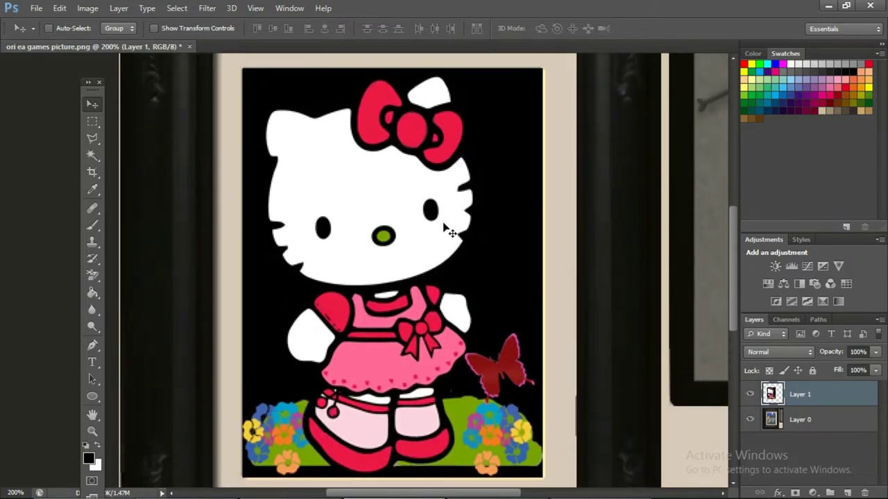
scroll(448, 232, down, 2)
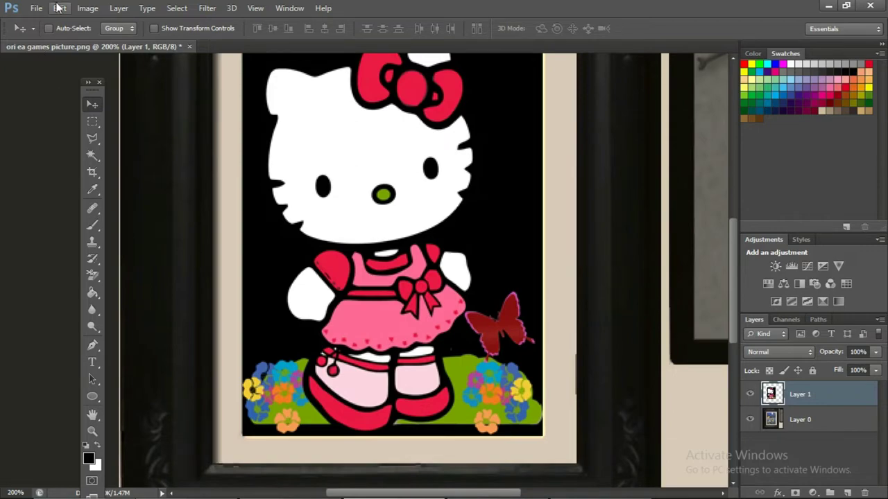
Save a copy of the edited texture on the Desktop as hello kitty.png in PNG format, with the default compression options
click(36, 8)
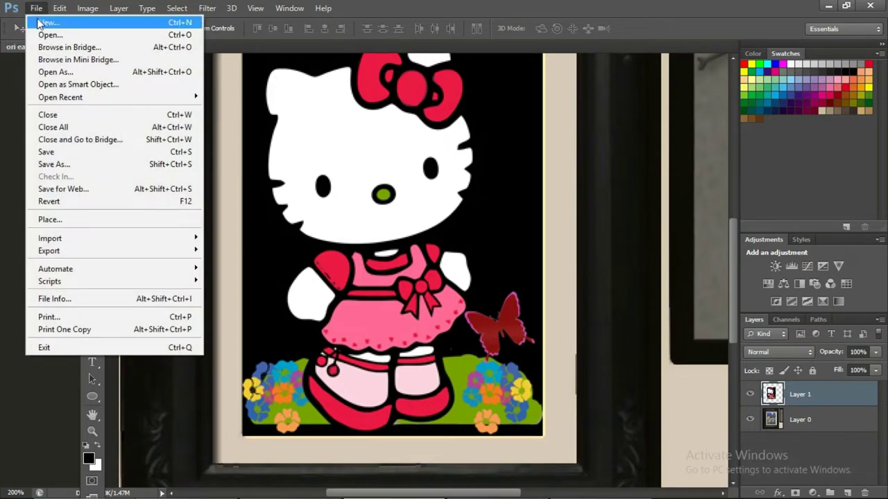
click(68, 164)
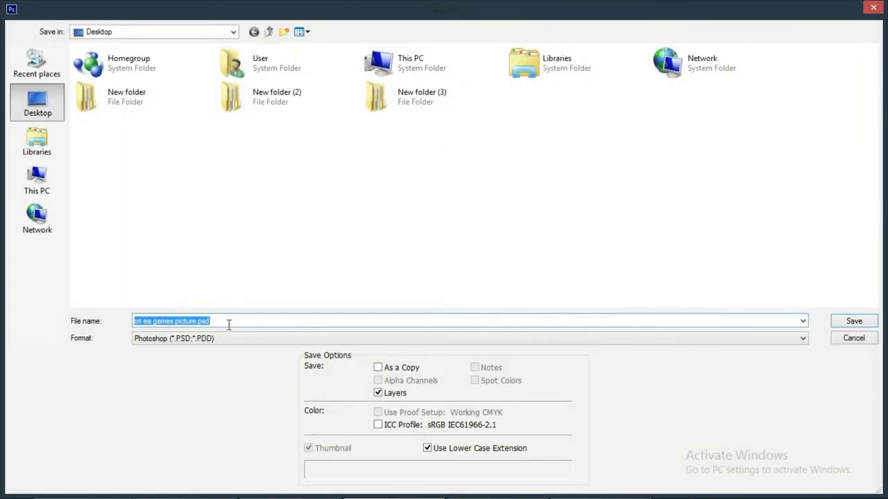
key(BackSpace)
text(hello kitty)
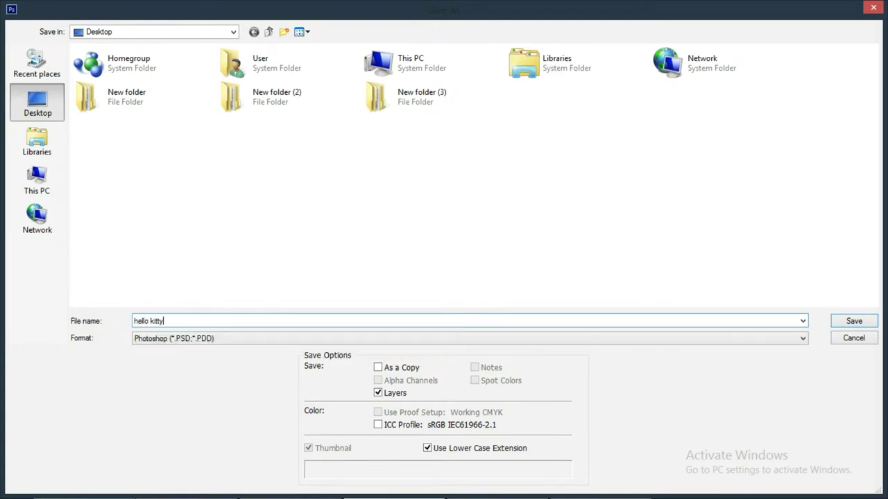
click(159, 338)
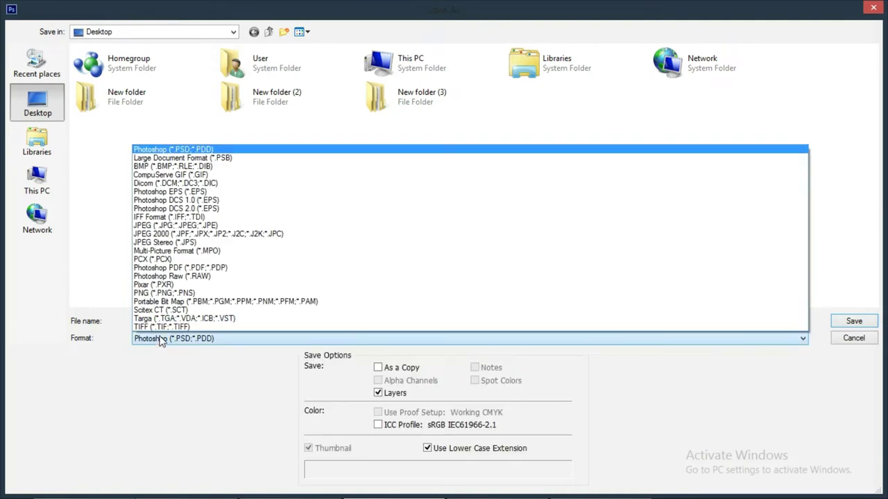
click(165, 293)
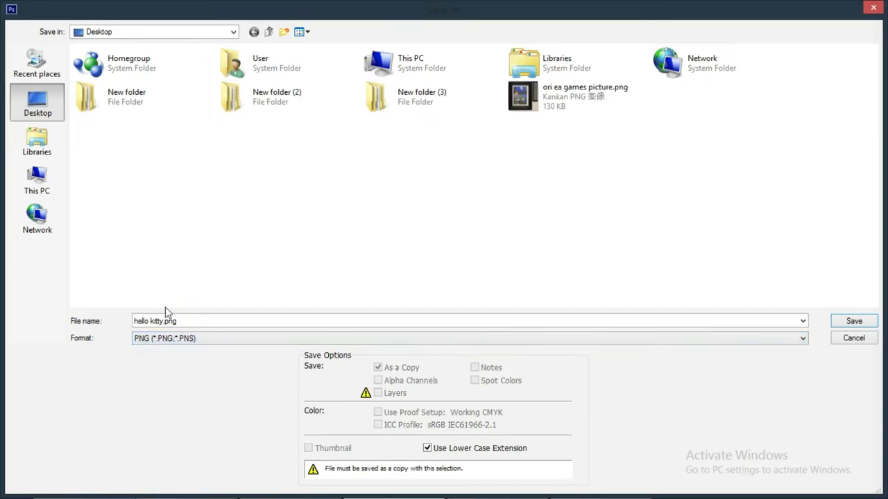
click(866, 324)
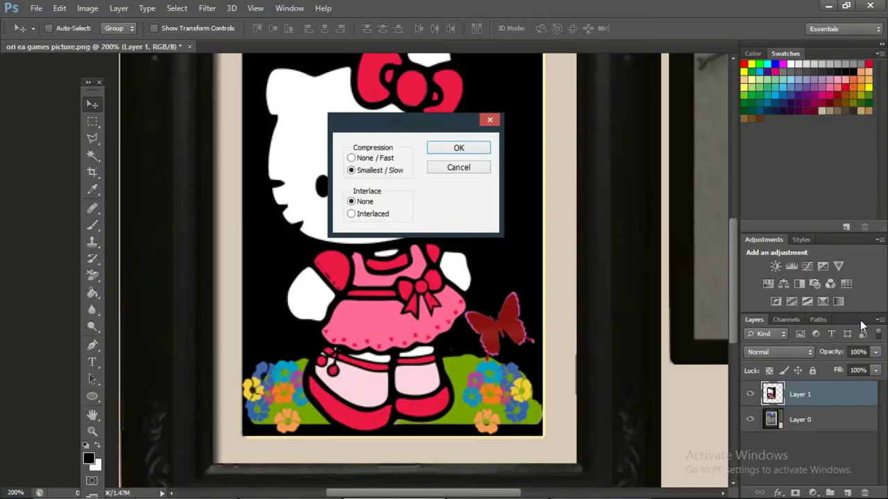
click(444, 149)
Switch to Sims 4 Studio and import hello kitty.png from the Desktop as the texture of swatch 8
click(827, 8)
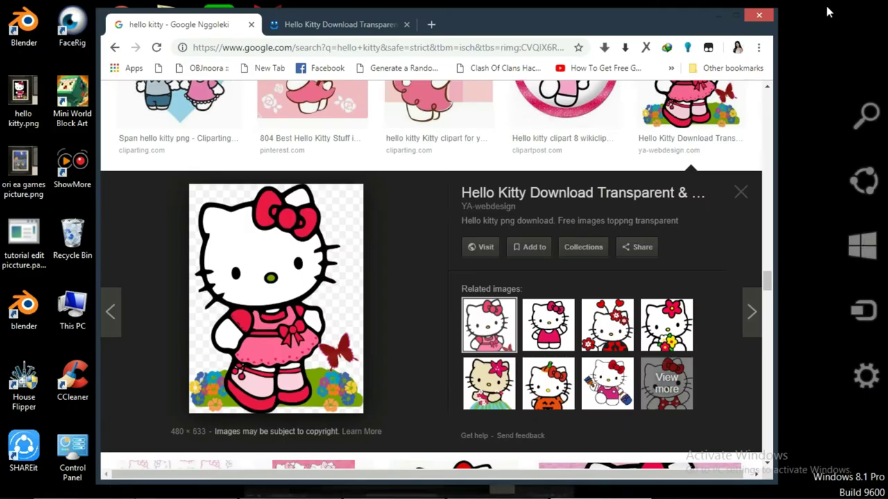
click(719, 16)
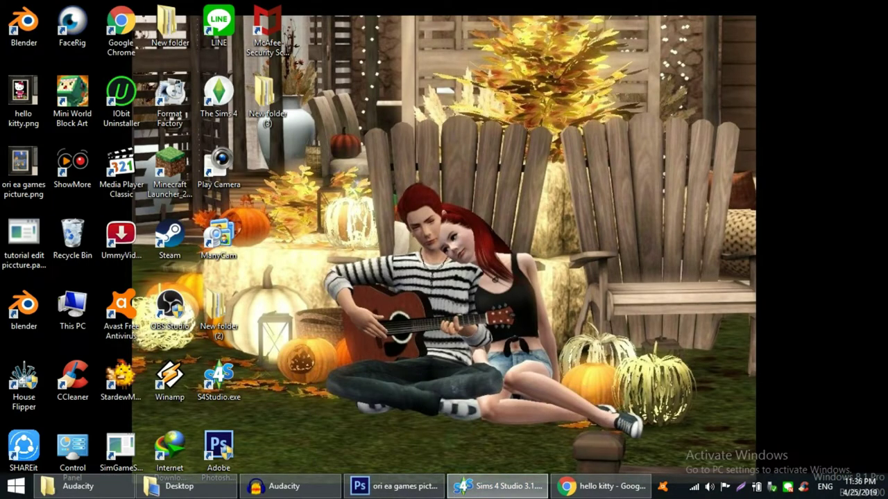
click(452, 406)
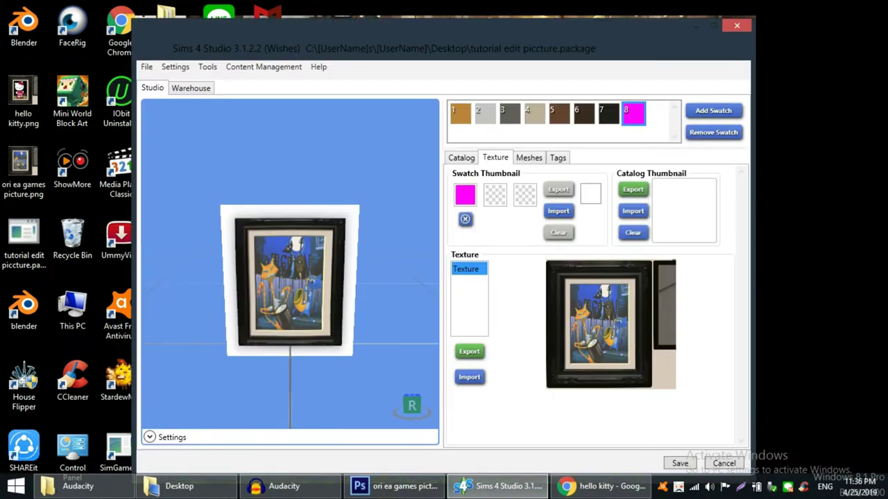
click(475, 383)
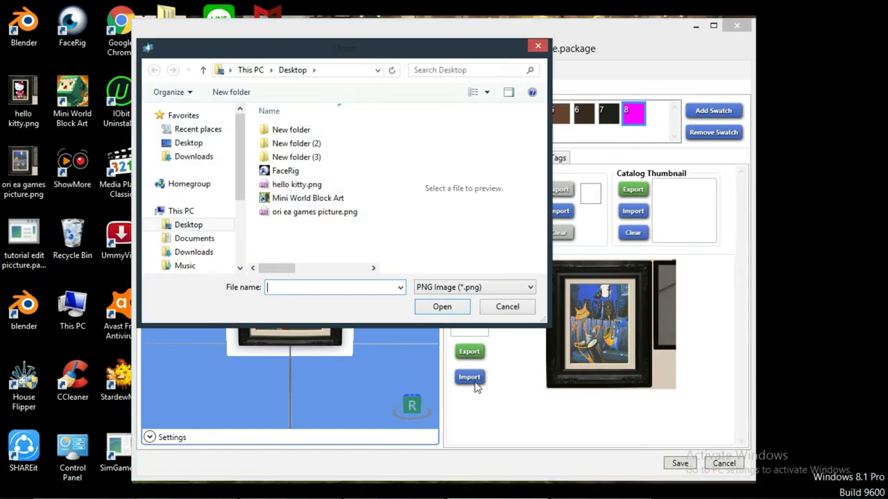
click(308, 186)
click(443, 309)
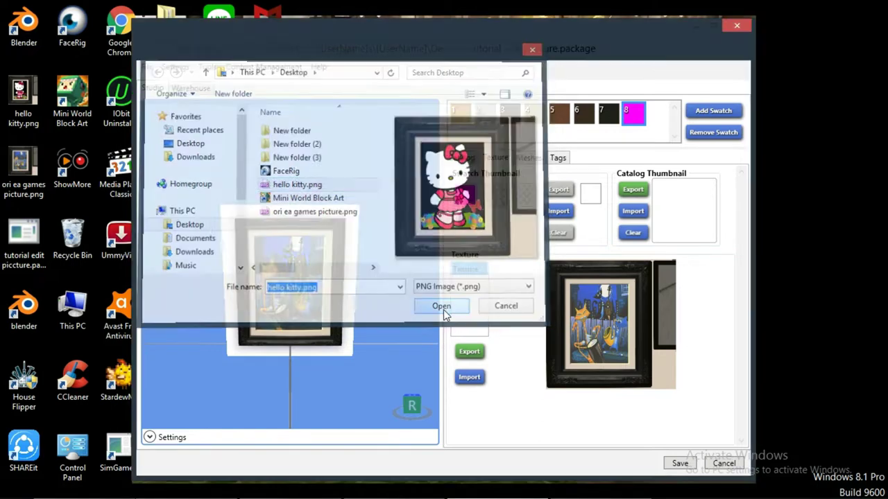
Examine the recolored painting up close in the 3D preview
drag(383, 363, 352, 361)
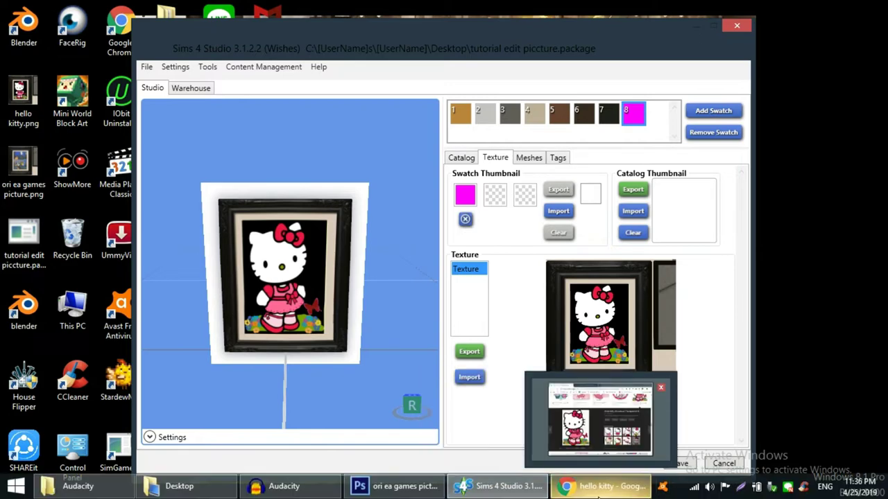
mouse_move(395, 486)
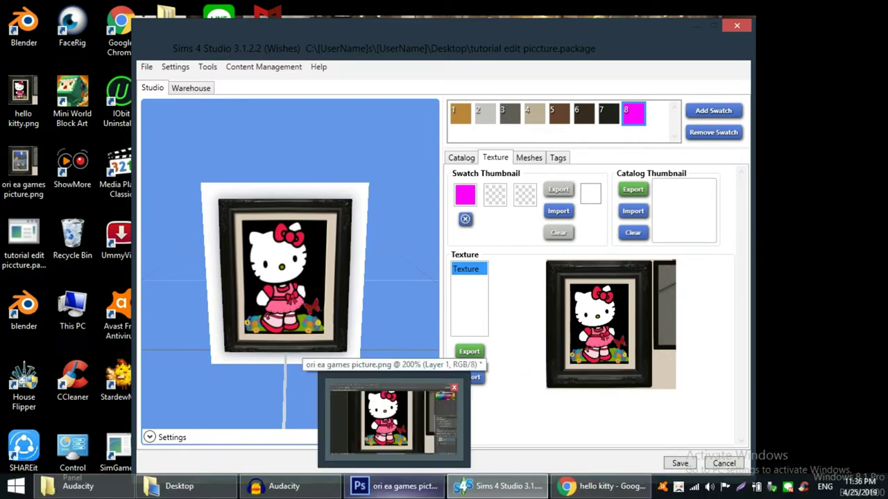
mouse_move(590, 487)
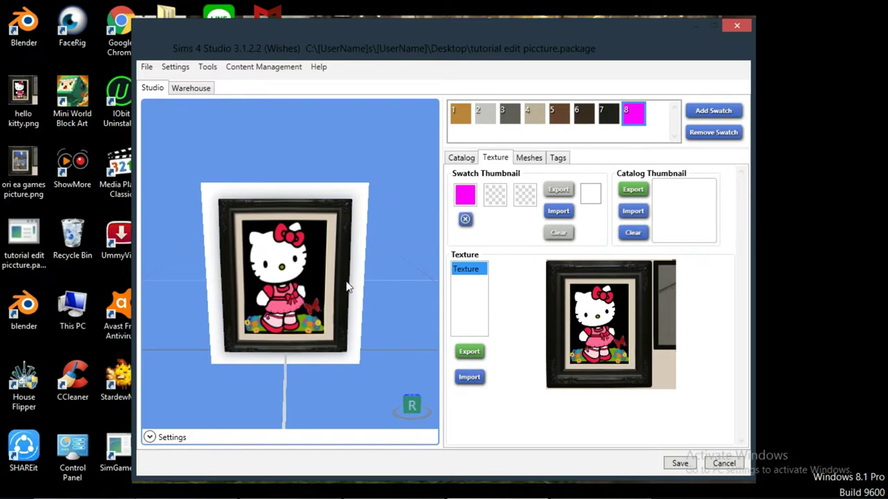
scroll(402, 183, up, 1)
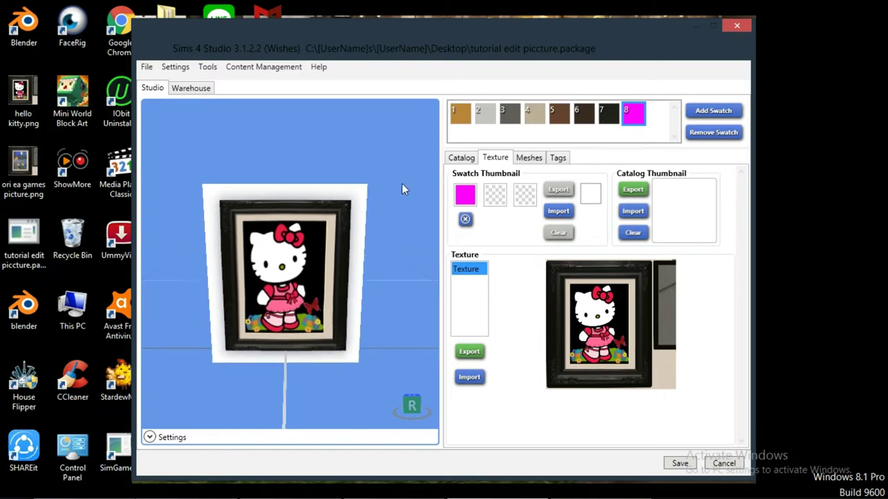
scroll(401, 183, up, 2)
scroll(401, 182, up, 1)
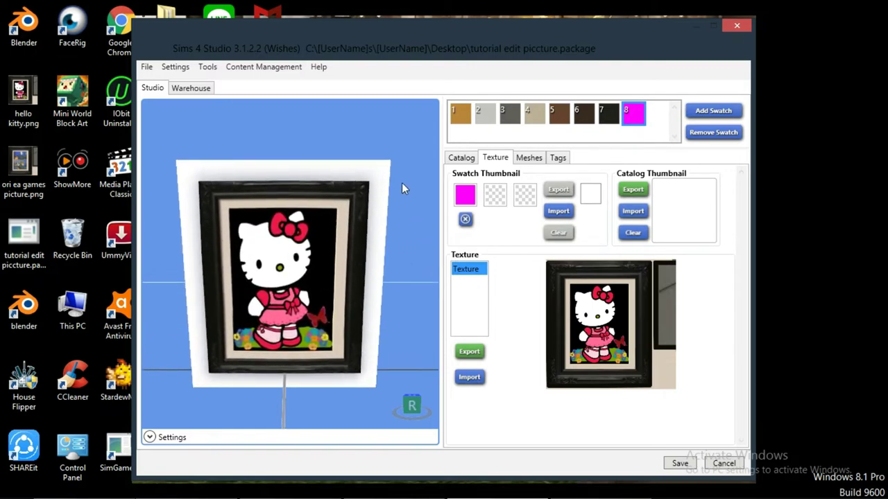
Add a ninth swatch and set its thumbnail color to golden yellow
click(721, 113)
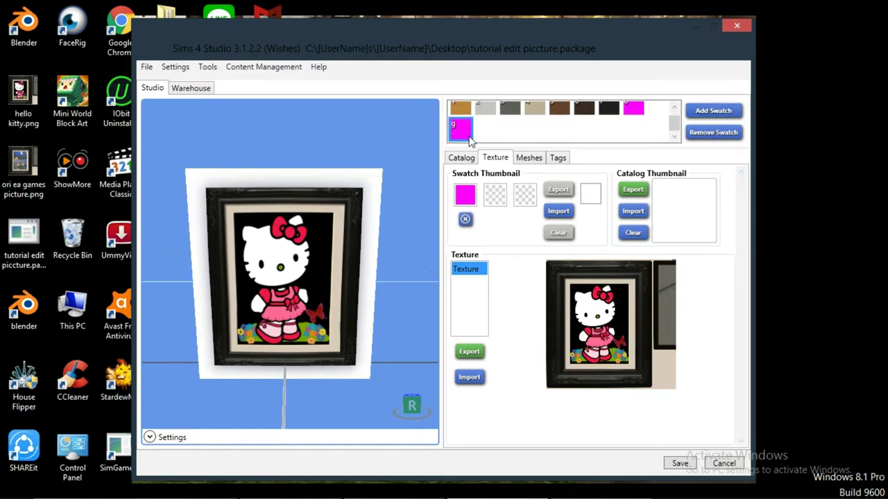
click(463, 197)
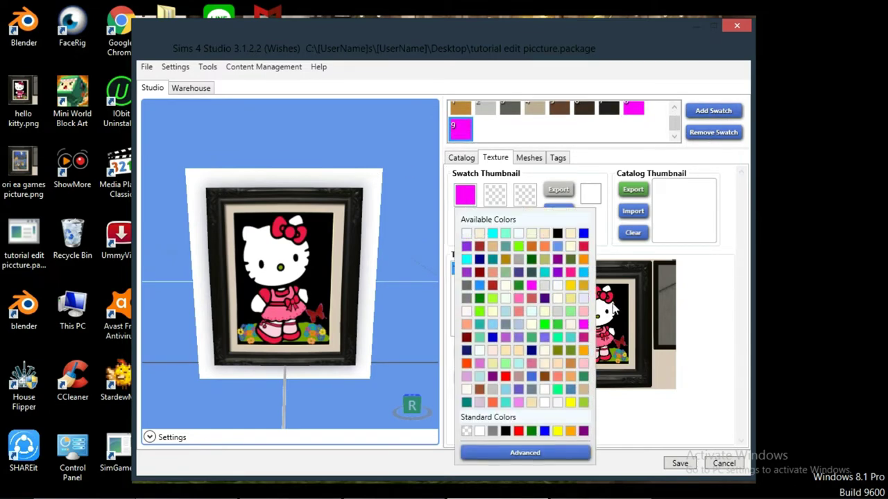
click(570, 287)
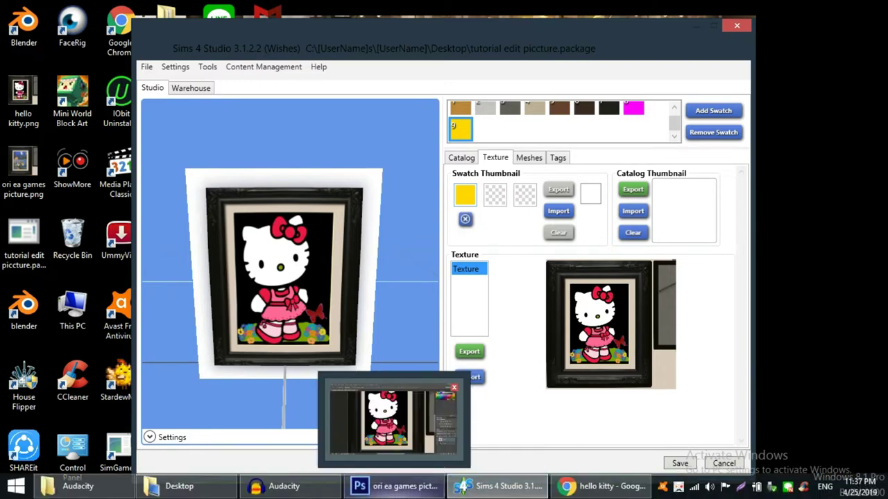
Switch to Photoshop and delete the Hello Kitty layer (Layer 1) from the painting texture
click(394, 419)
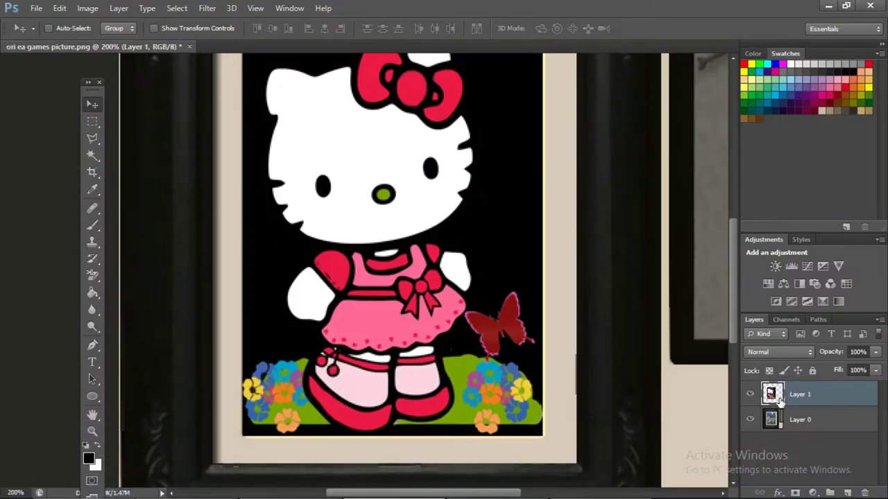
right_click(780, 399)
click(792, 453)
right_click(811, 395)
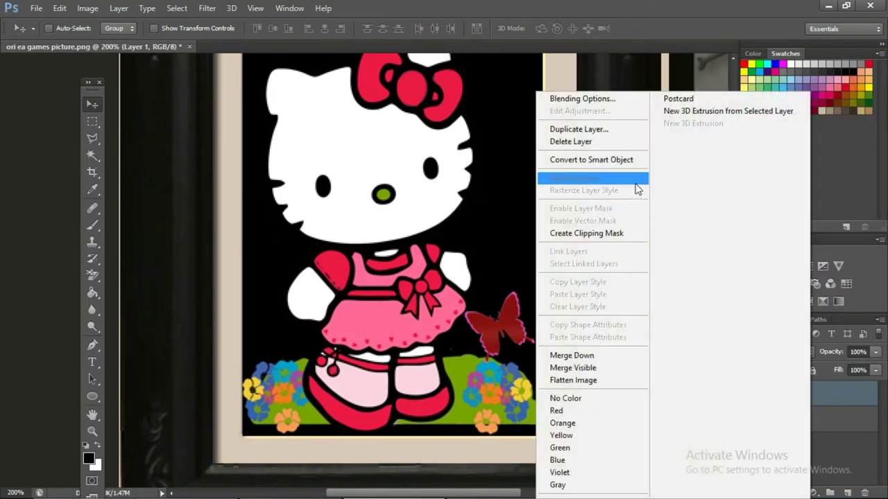
click(570, 142)
click(371, 201)
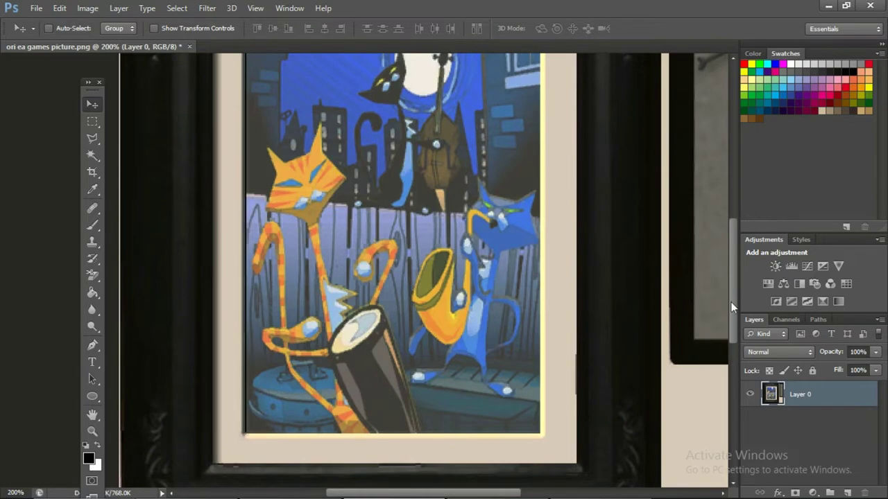
drag(730, 302, 728, 290)
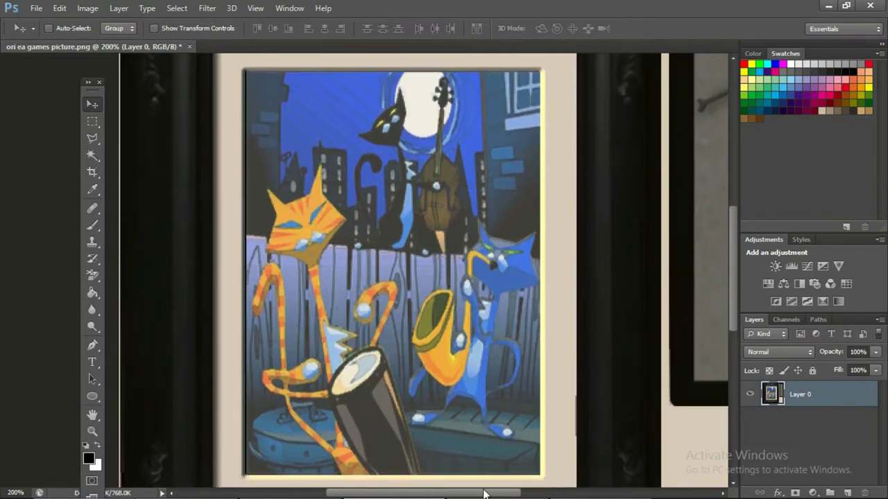
Switch to Chrome, close the Hello Kitty download tab, and clear the "hello kitty" query from the image search
click(600, 486)
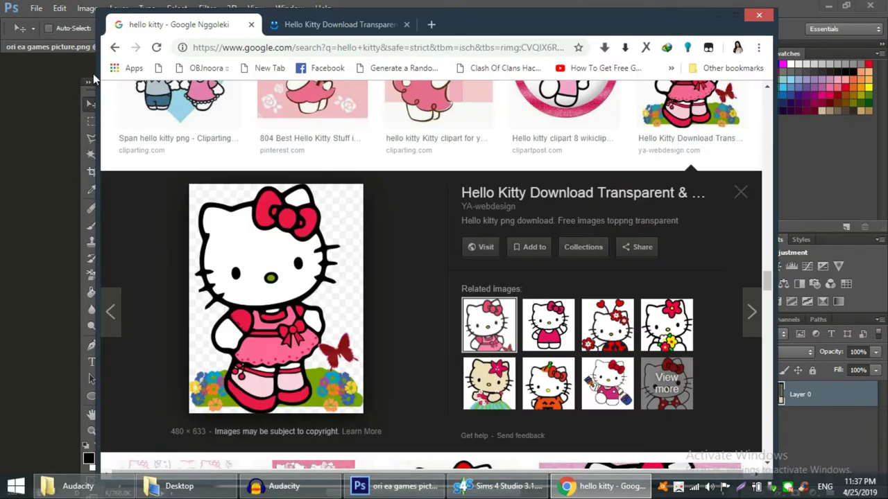
click(406, 24)
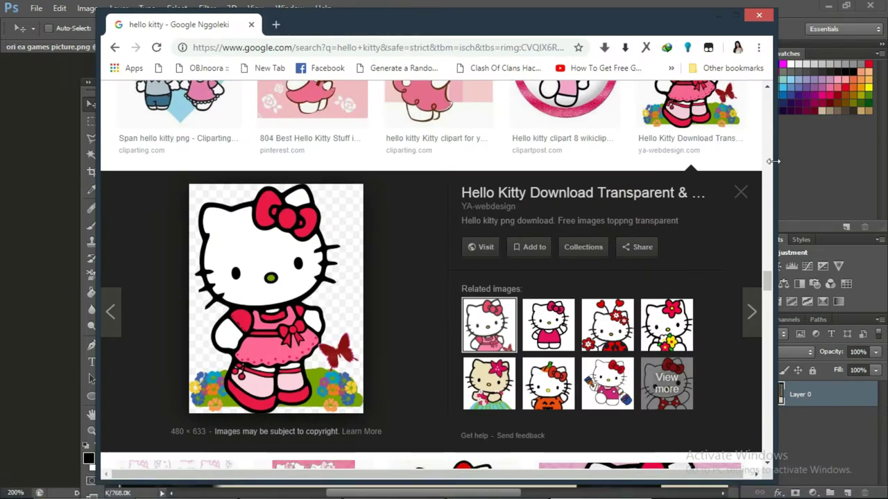
drag(767, 283, 741, 85)
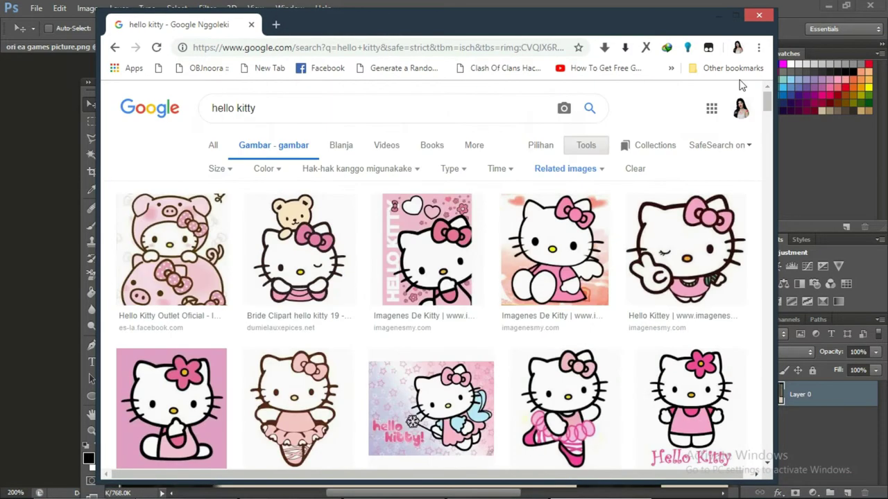
click(288, 103)
key(BackSpace)
key(BackSpace)
key(BackSpace)
key(BackSpace)
key(BackSpace)
key(BackSpace)
key(BackSpace)
key(BackSpace)
key(BackSpace)
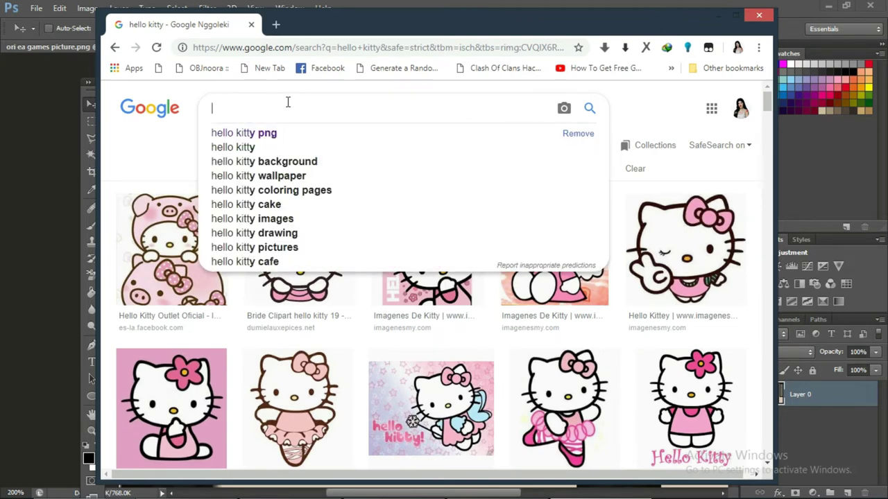
key(BackSpace)
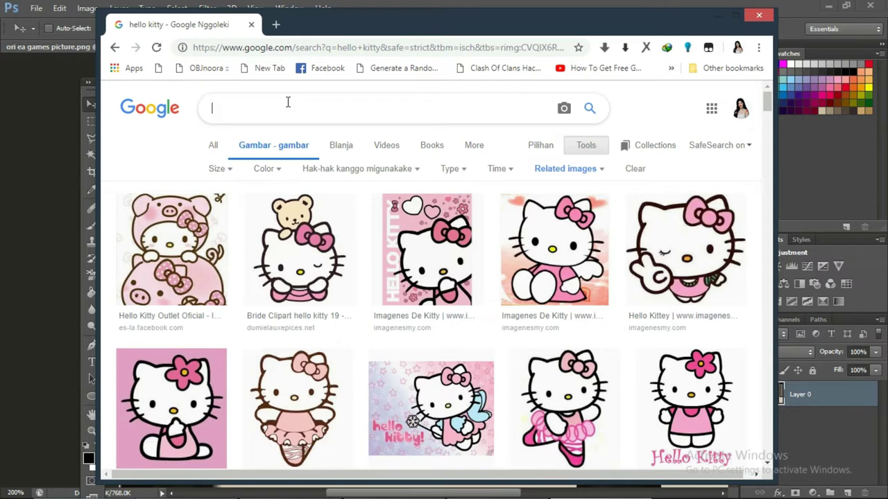
text(bunn)
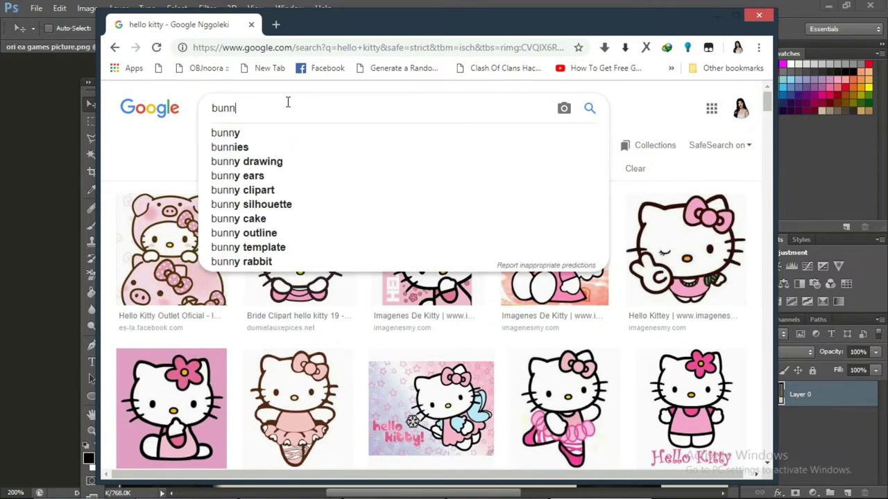
key(BackSpace)
key(BackSpace)
key(BackSpace)
key(BackSpace)
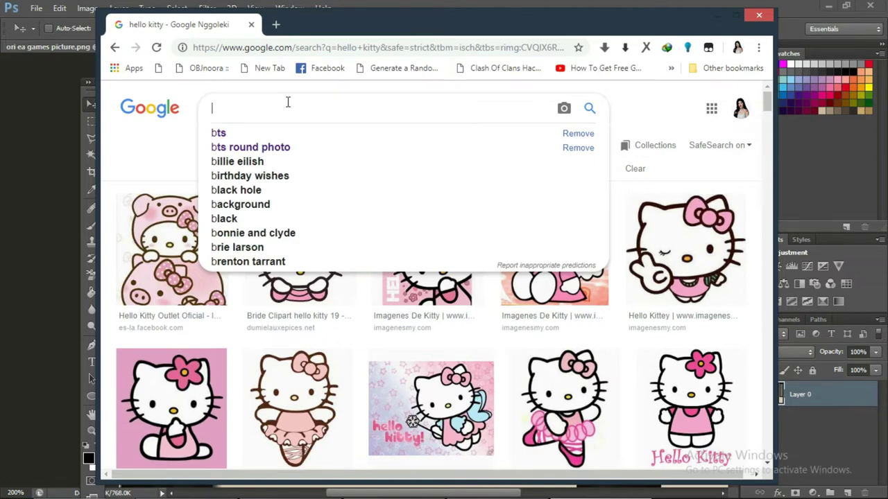
text(duck)
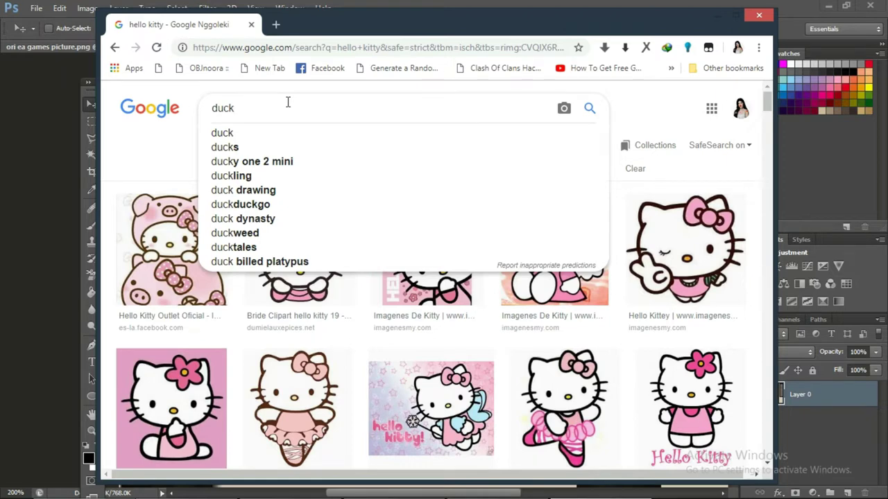
key(BackSpace)
key(BackSpace)
key(BackSpace)
key(BackSpace)
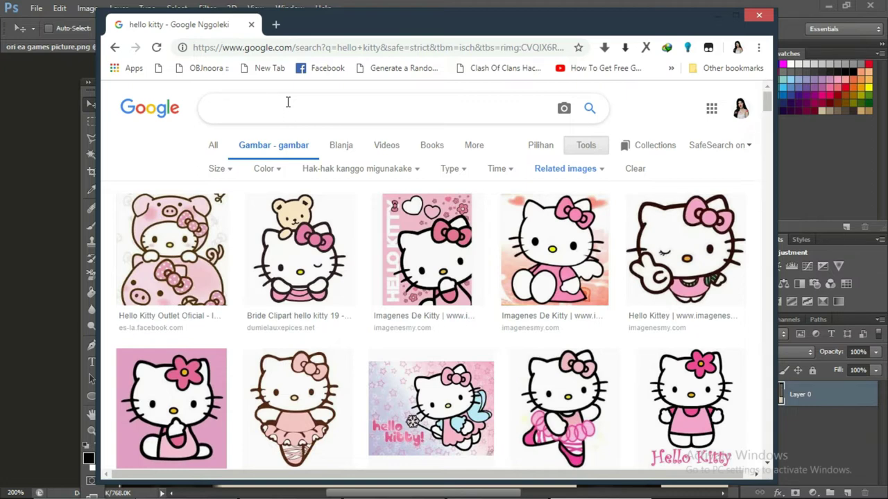
Search Google Images for "cartoon images"
text(ear)
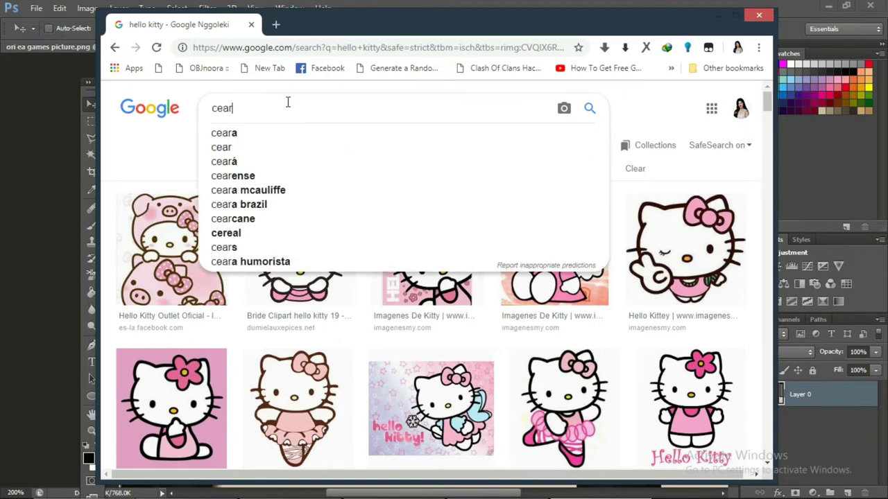
key(BackSpace)
key(BackSpace)
key(BackSpace)
text(a)
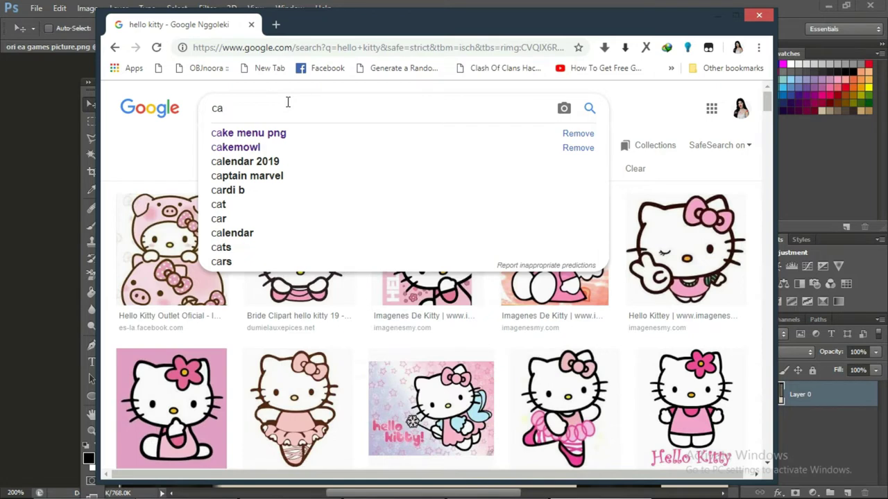
key(BackSpace)
text(r)
key(BackSpace)
text(artoon)
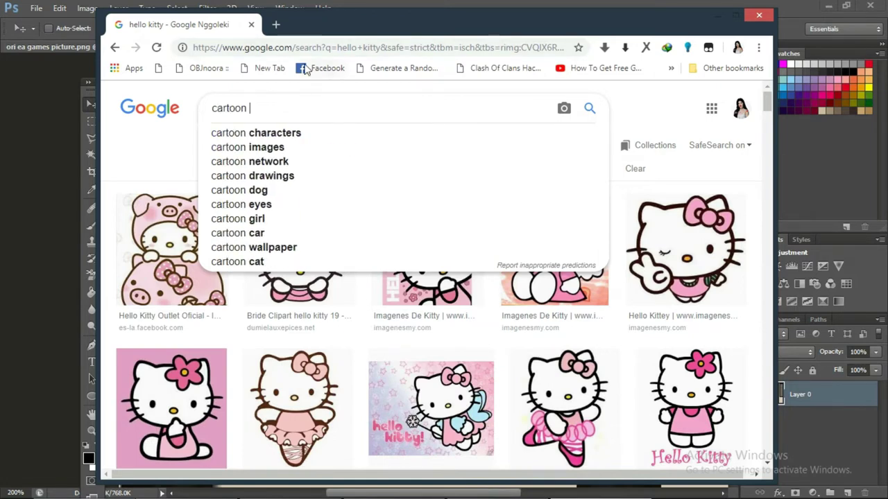
click(305, 148)
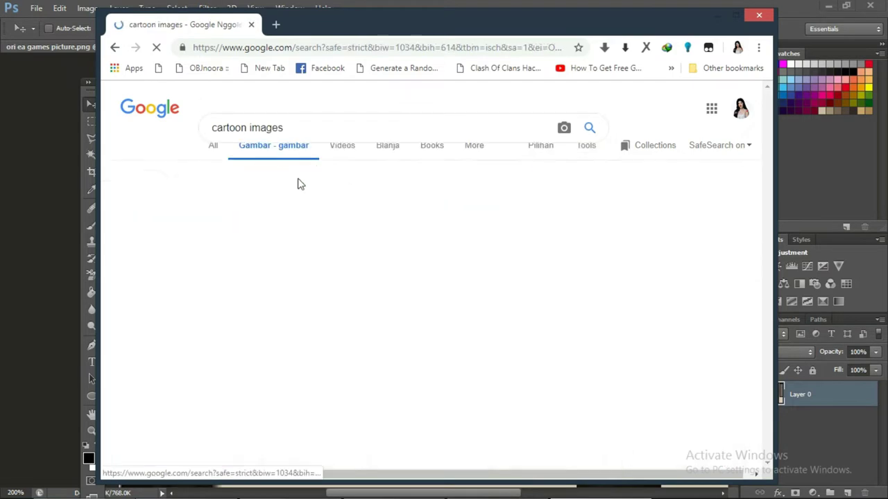
Look through the cartoon image results for a picture suitable for the painting
scroll(395, 241, down, 1)
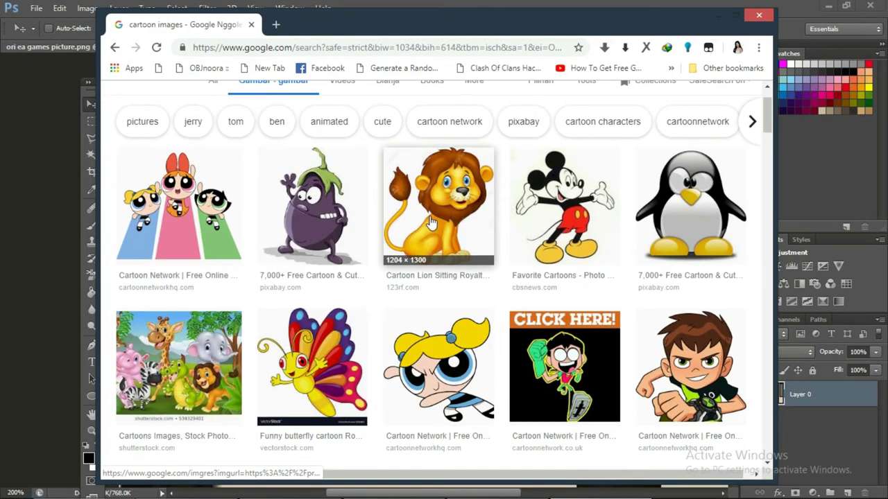
scroll(456, 206, down, 4)
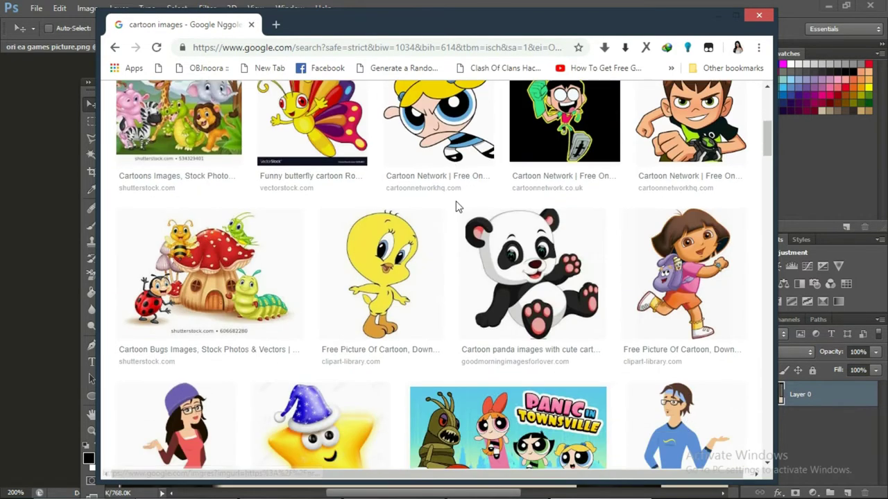
scroll(439, 241, down, 3)
scroll(439, 241, down, 4)
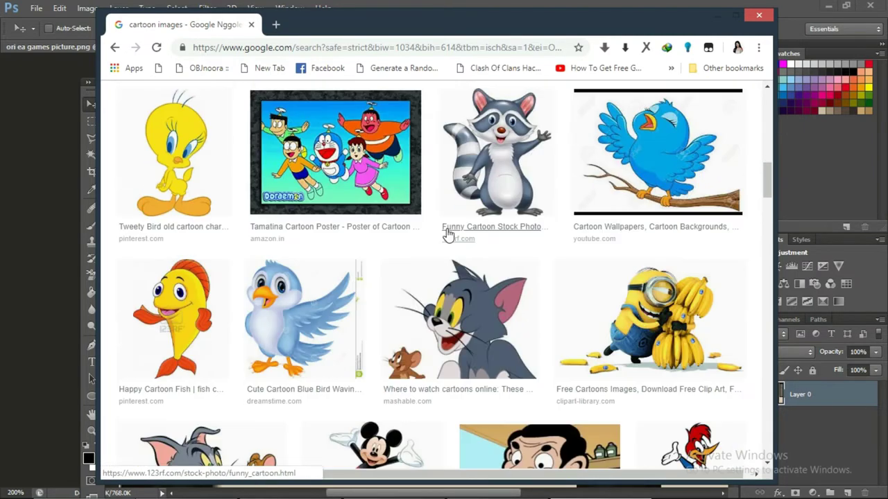
scroll(448, 235, down, 5)
scroll(722, 212, up, 3)
scroll(639, 199, down, 4)
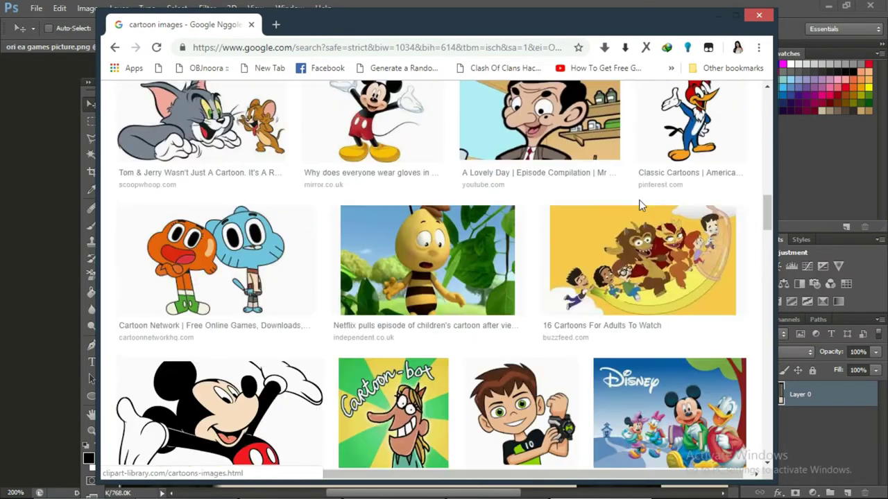
scroll(638, 204, up, 3)
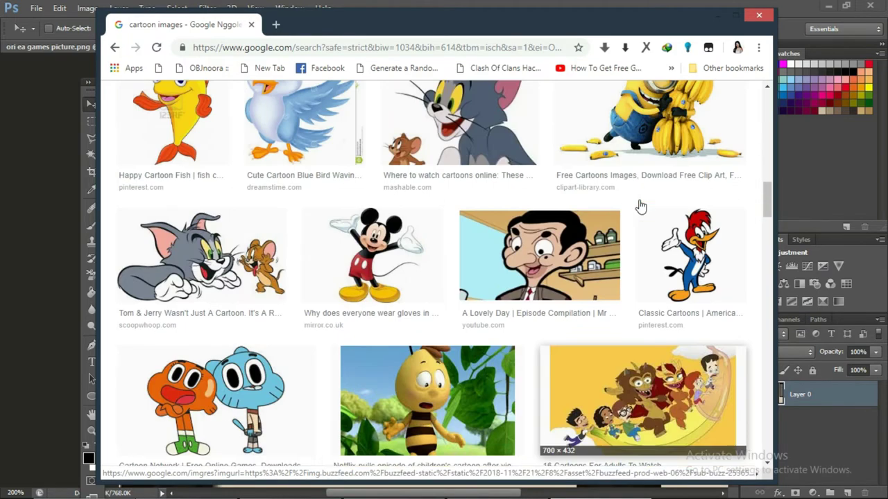
scroll(590, 203, down, 5)
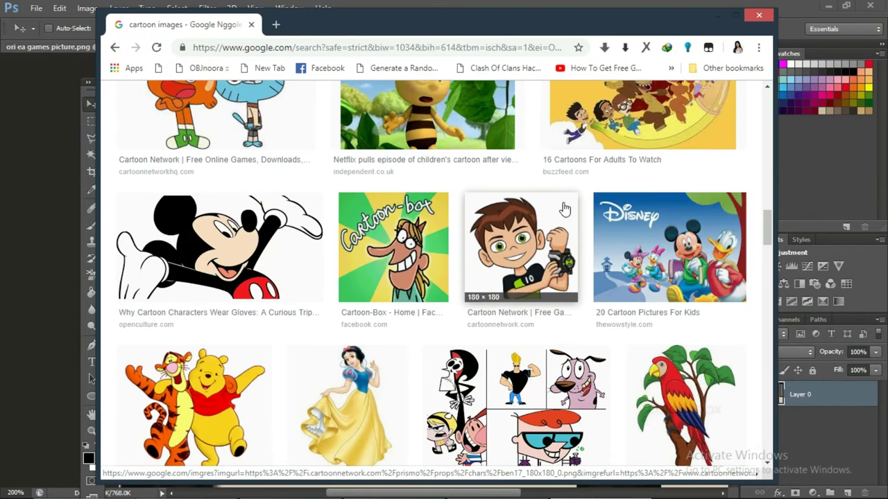
scroll(563, 208, down, 4)
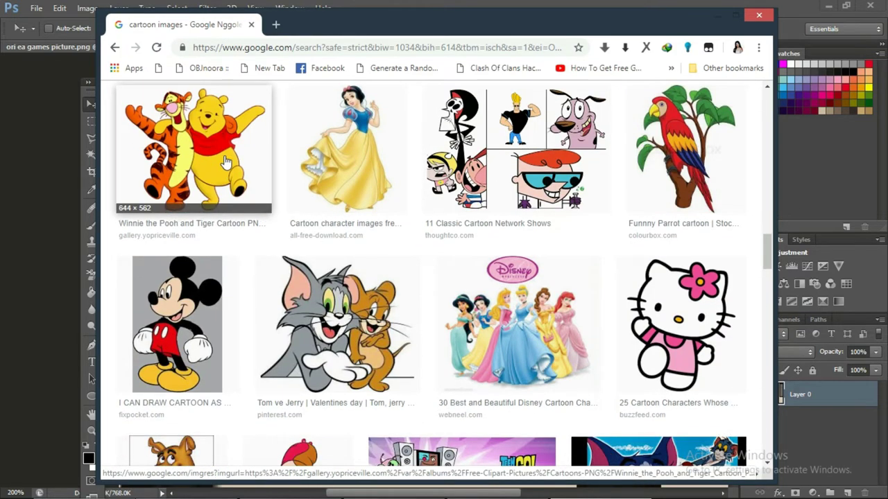
Preview the Winnie the Pooh and Tiger picture with some of its variants, and open the full set of related images
click(225, 162)
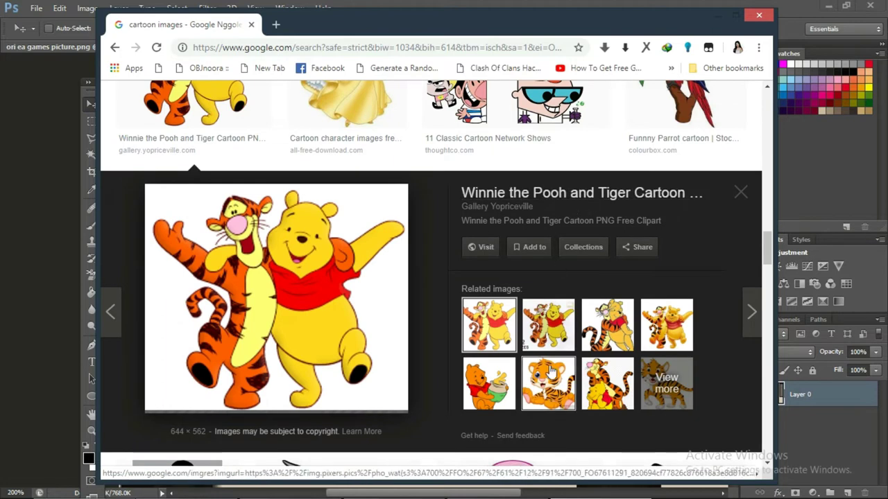
click(664, 336)
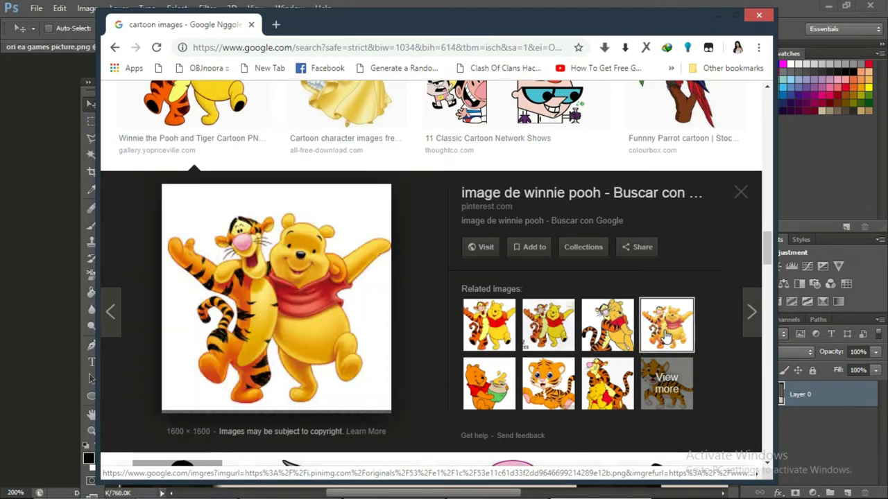
click(496, 338)
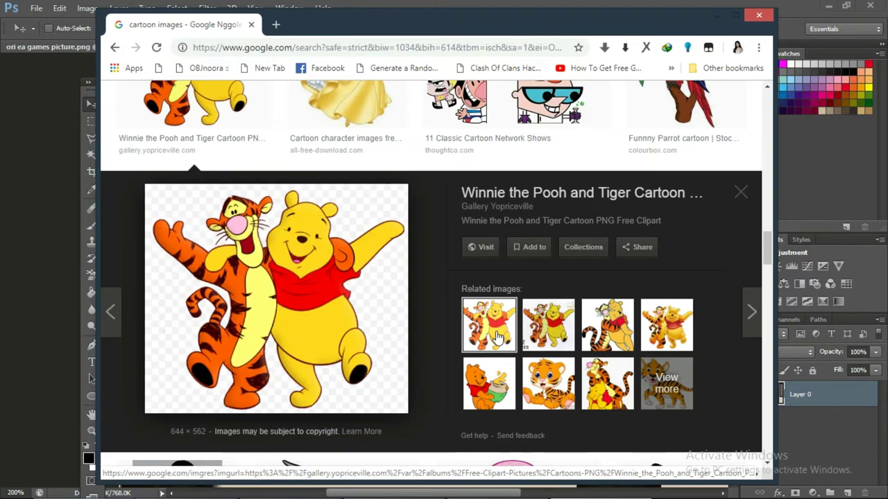
click(550, 337)
click(656, 388)
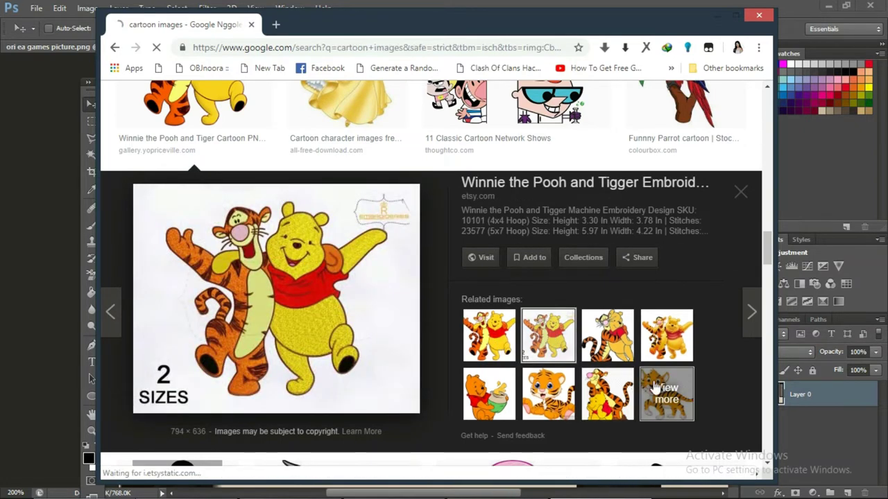
Find the related image of Winnie the Pooh in a straw hat holding flowers and copy it
scroll(361, 305, down, 1)
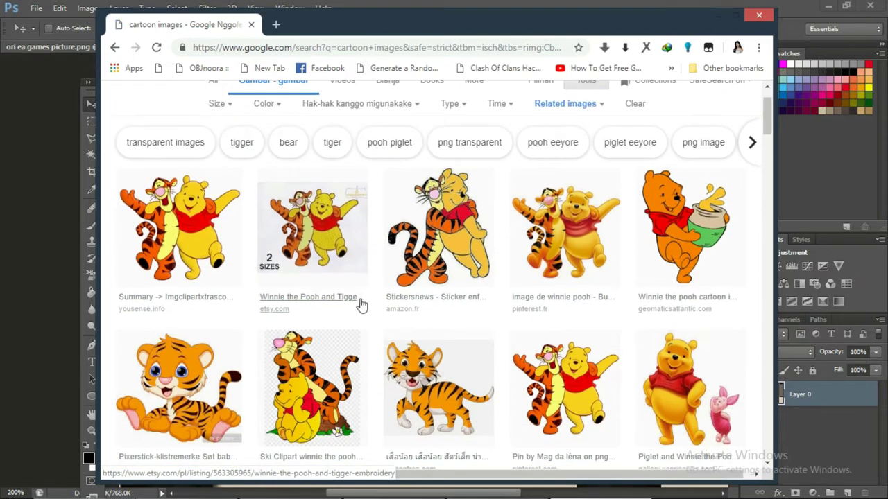
scroll(361, 305, down, 2)
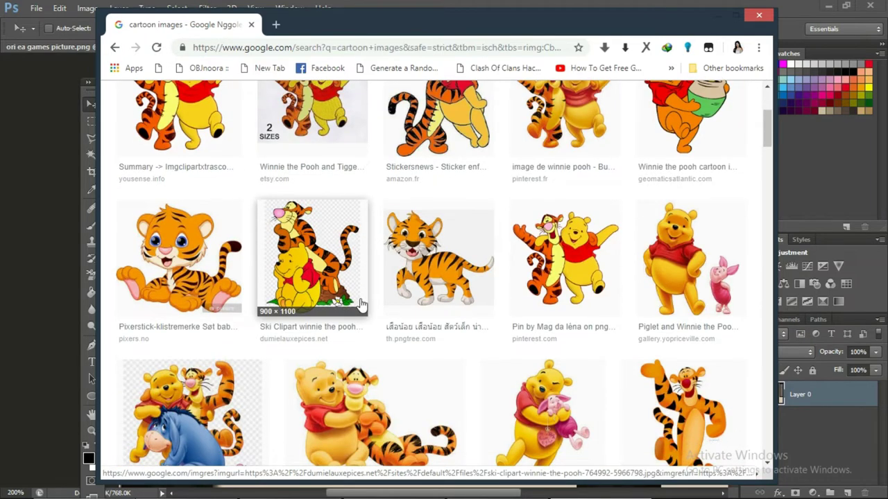
scroll(361, 304, down, 3)
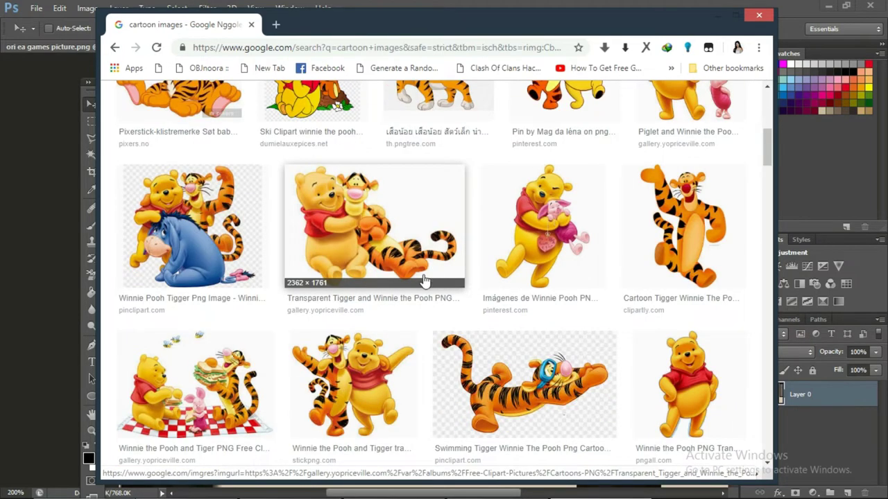
scroll(424, 281, down, 4)
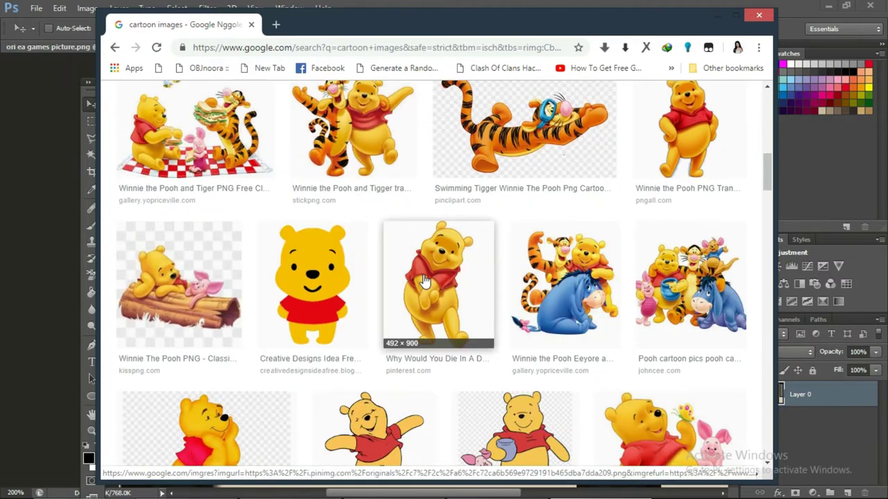
scroll(509, 250, down, 1)
scroll(508, 249, down, 4)
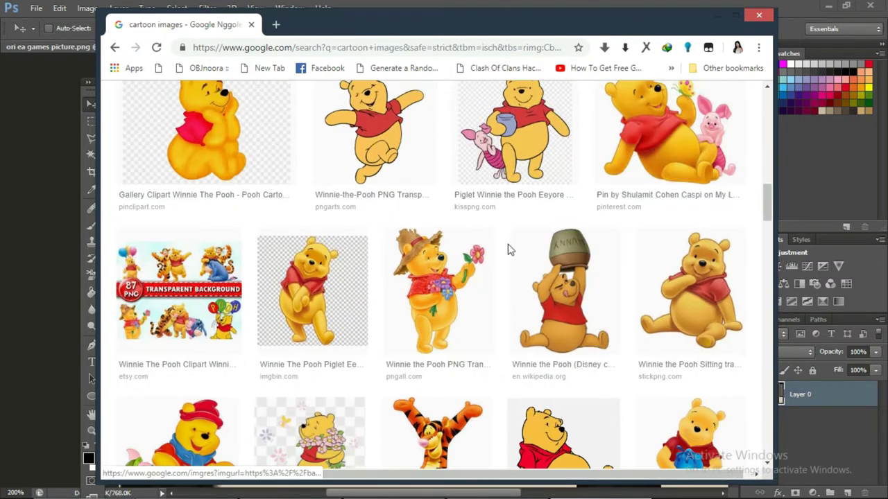
click(469, 312)
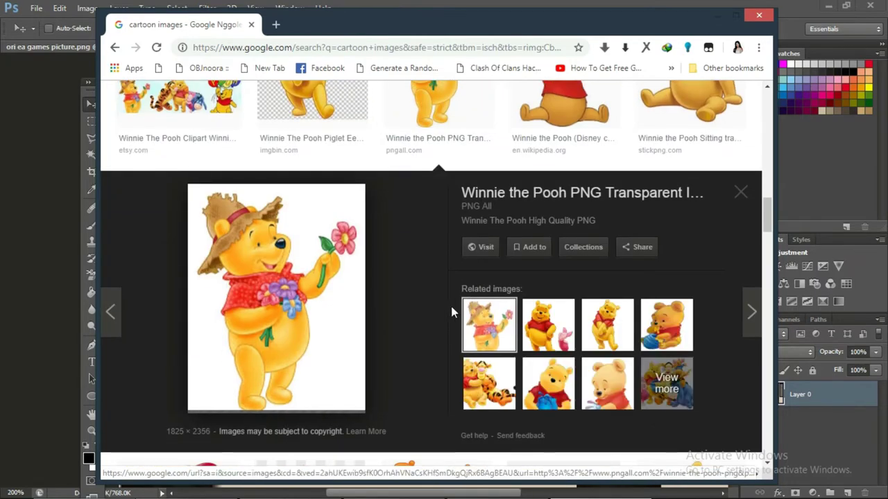
right_click(261, 277)
click(312, 407)
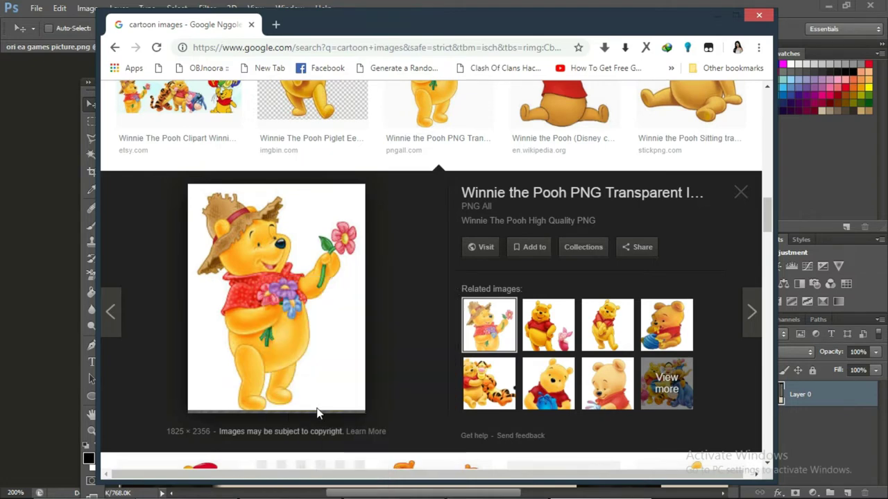
Switch to Photoshop, paste the Pooh picture over the cat painting, and align it with the painting's upper-left corner using Free Transform
click(404, 491)
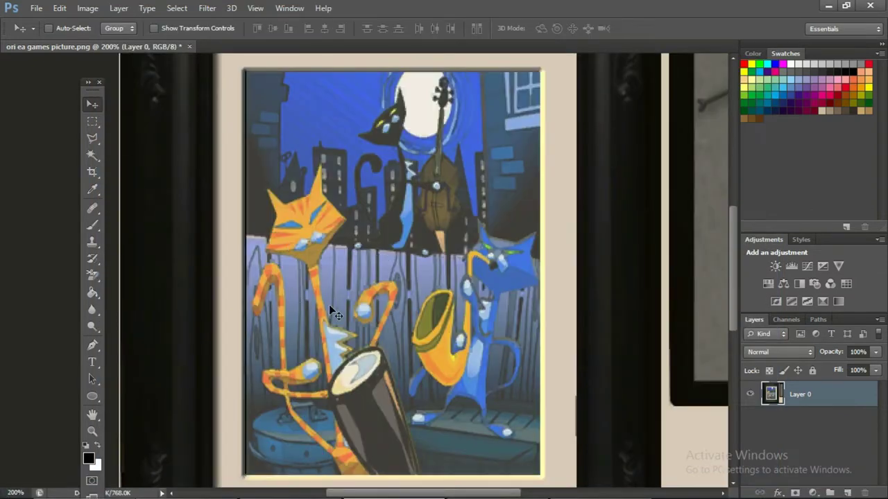
key(ctrl+v)
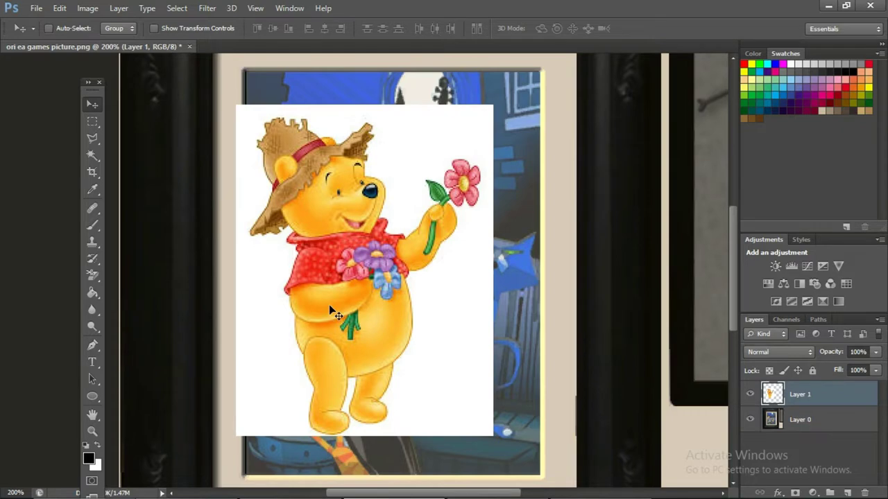
key(ctrl+t)
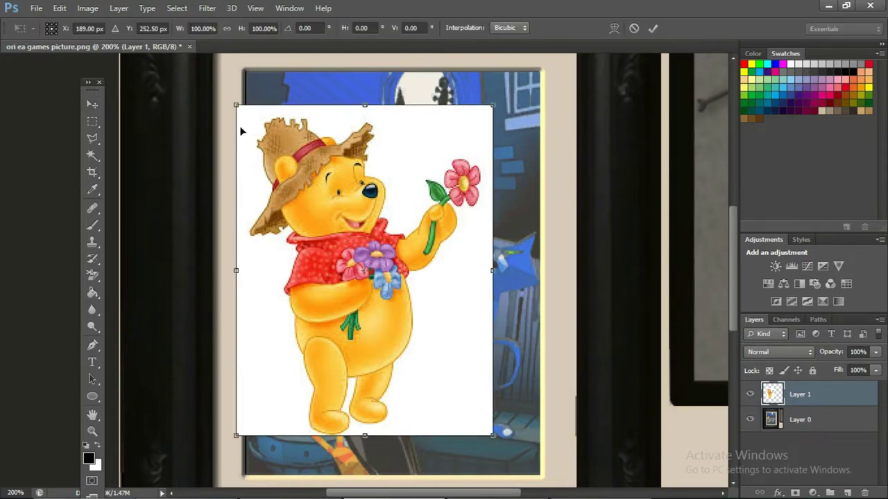
drag(264, 114, 269, 76)
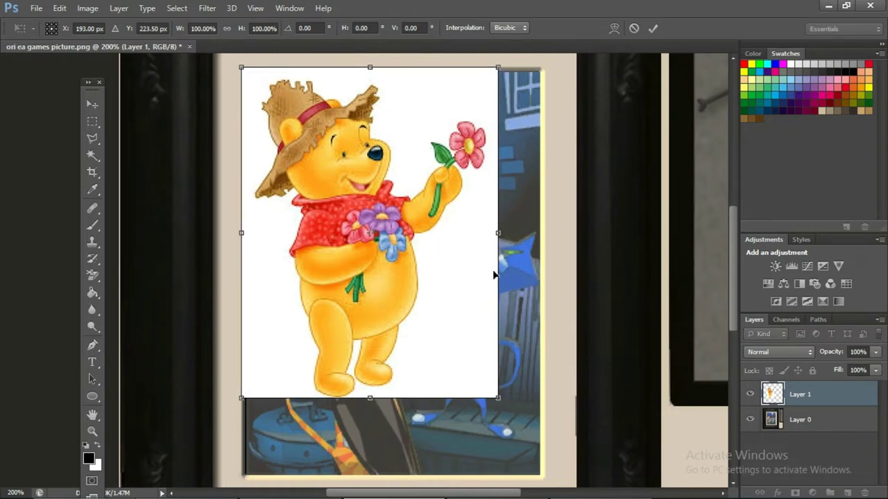
Stretch the Pooh picture to 118.18% width and 124.71% height so it covers the painting, and apply the transformation
drag(498, 233, 547, 235)
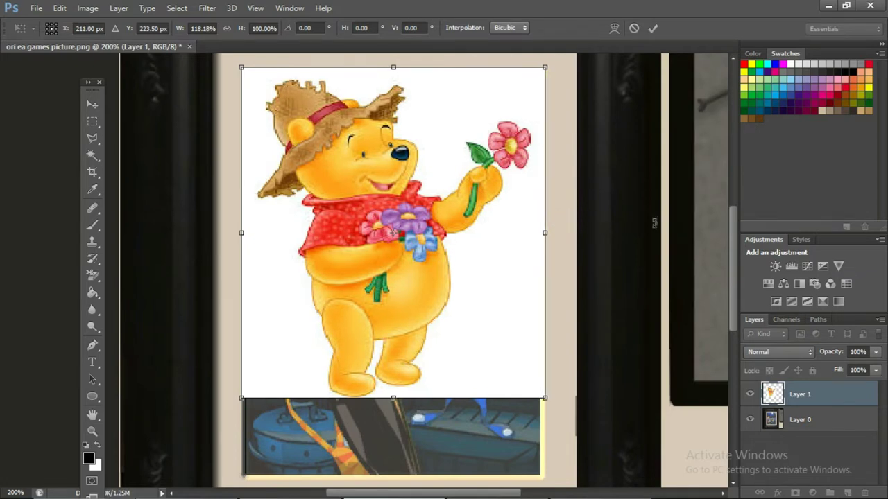
scroll(499, 276, down, 4)
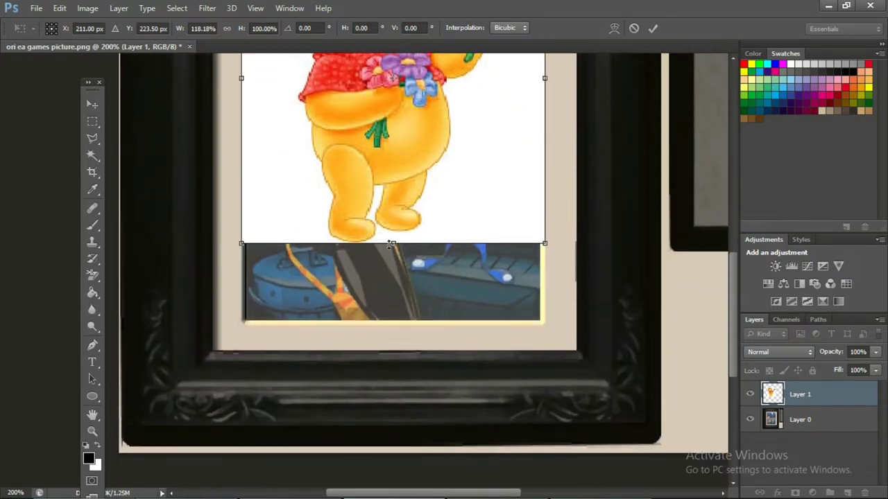
drag(394, 244, 394, 325)
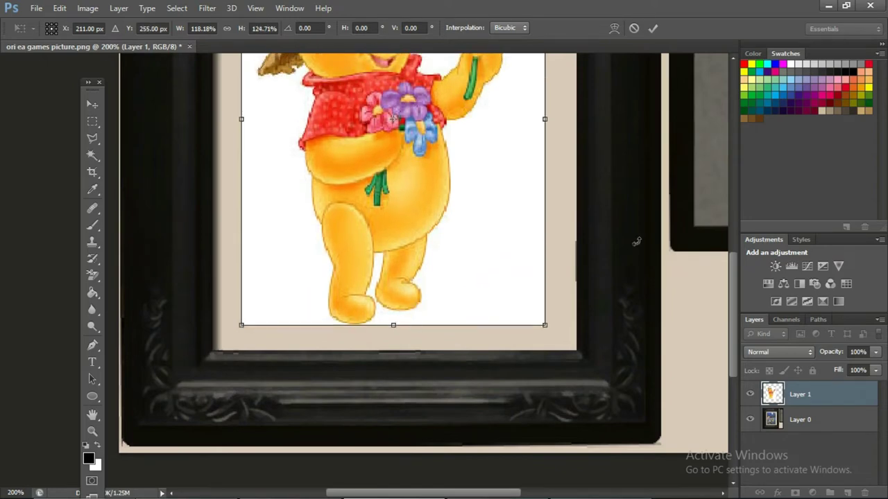
drag(735, 331, 732, 262)
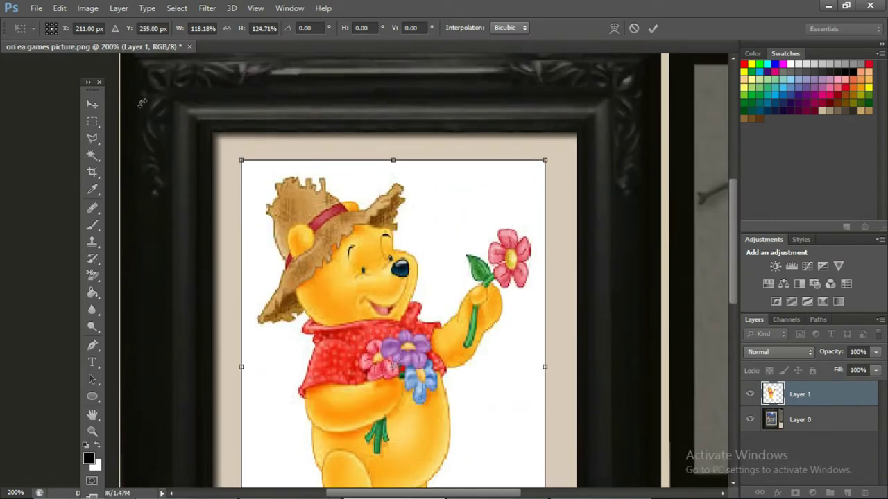
click(92, 104)
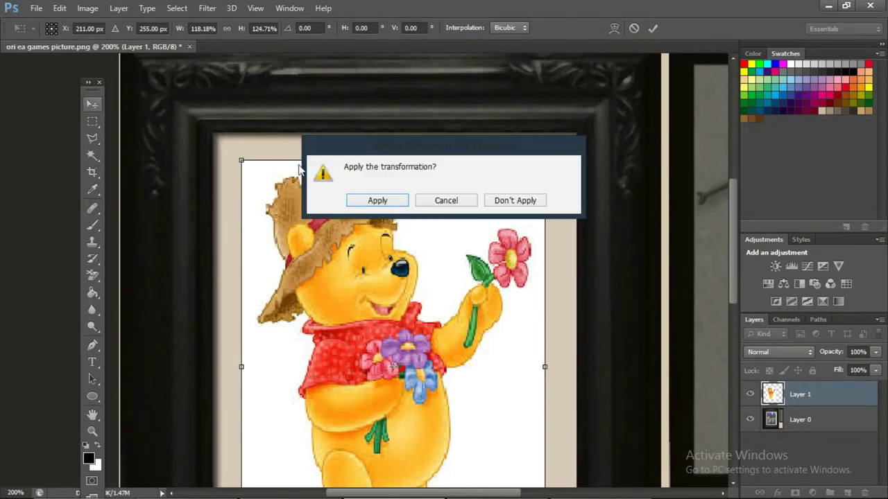
click(377, 200)
Save the Pooh picture as a PNG copy named "winnie the pooh" on the Desktop
scroll(619, 171, down, 3)
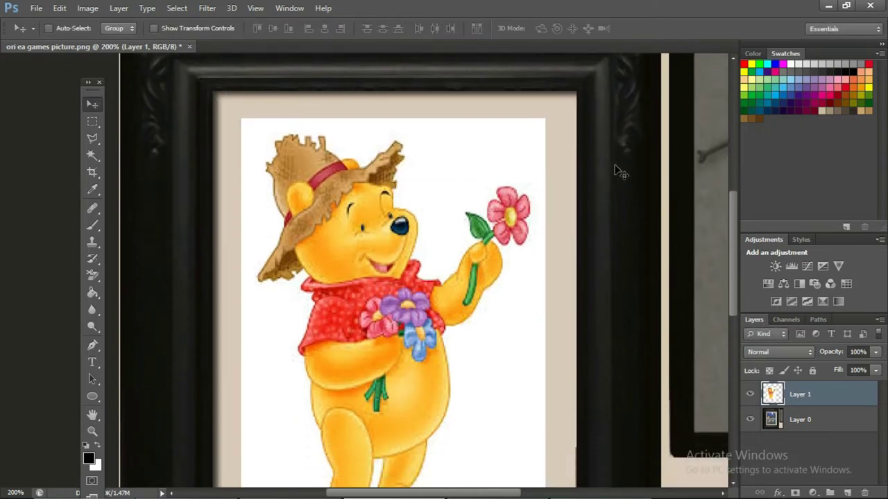
scroll(619, 174, down, 3)
scroll(619, 175, up, 4)
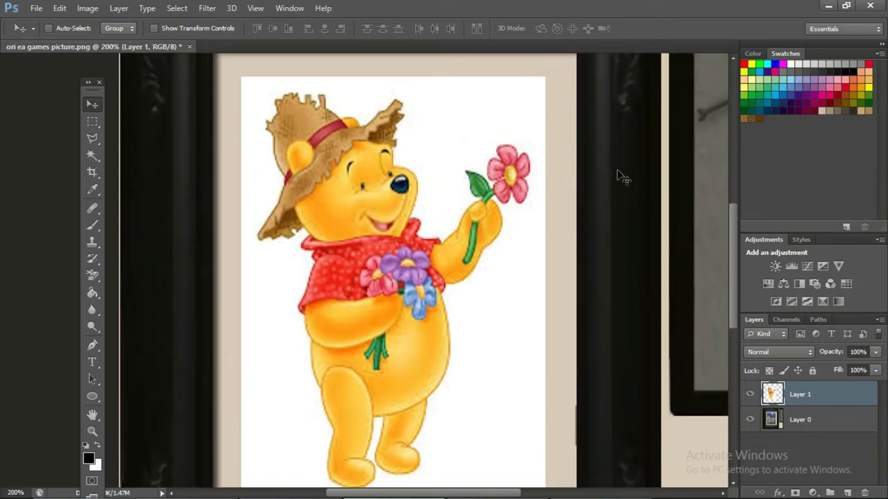
click(34, 9)
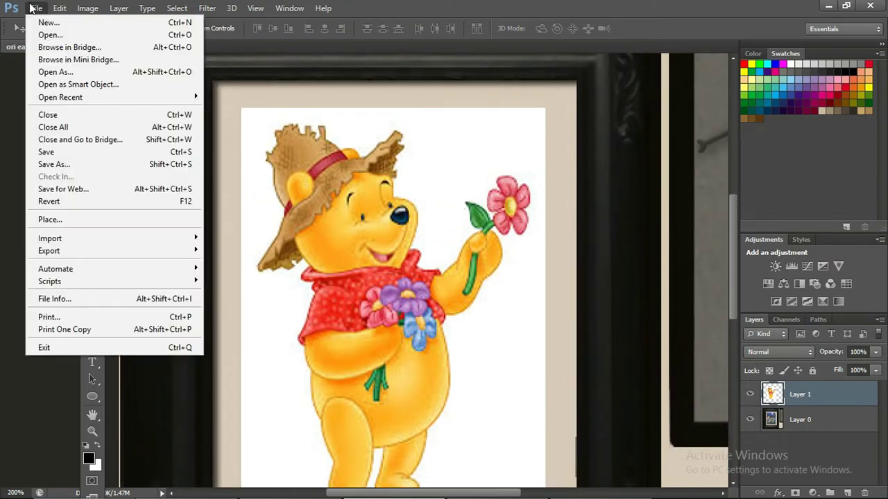
click(107, 167)
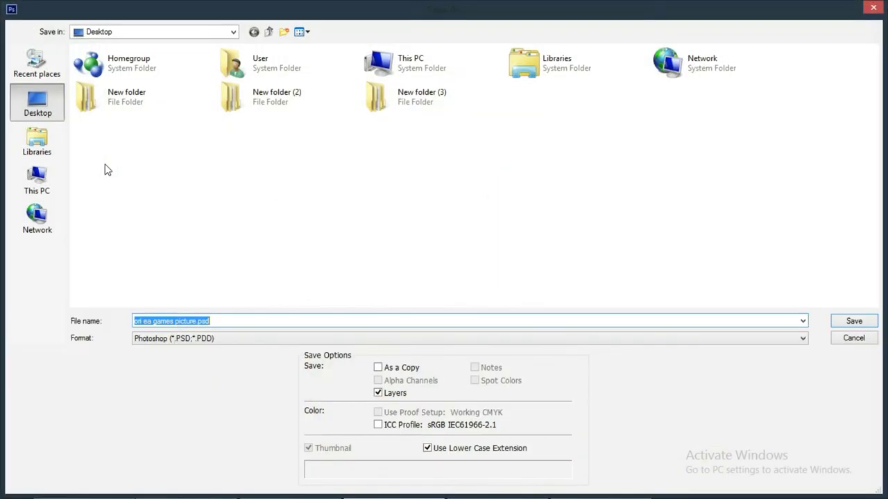
click(204, 339)
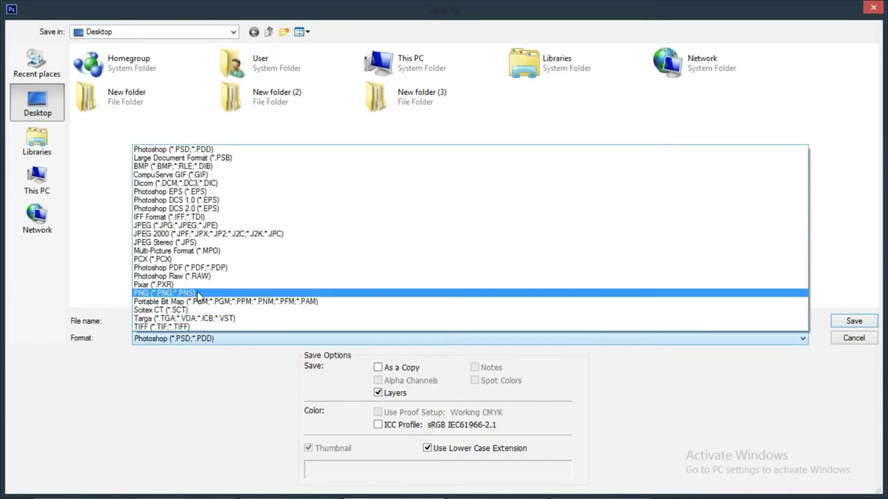
click(182, 292)
click(229, 322)
key(BackSpace)
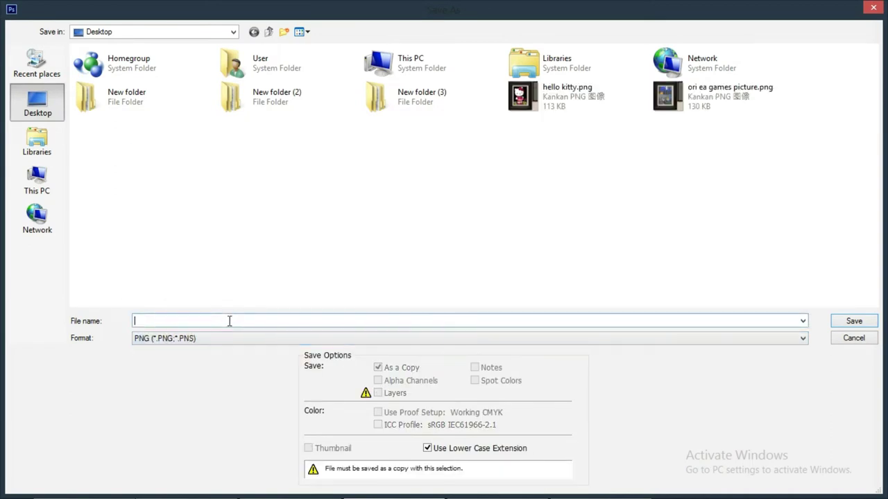
text(winnie the pooh)
click(853, 323)
click(459, 148)
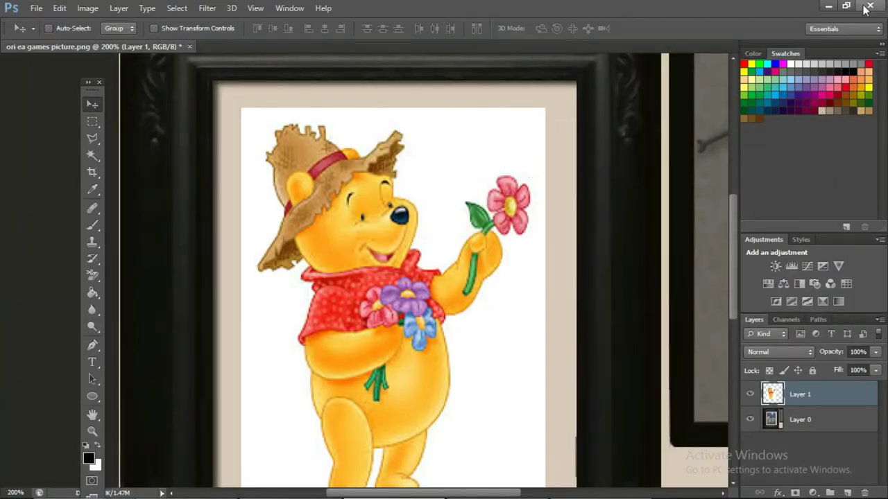
Switch to Sims 4 Studio and import winnie the pooh.png as the texture of yellow swatch 9
click(829, 5)
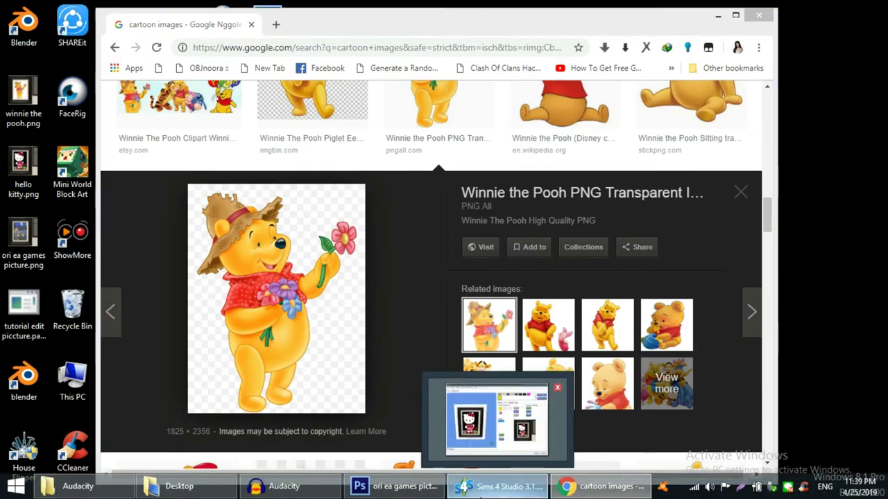
click(467, 437)
click(469, 380)
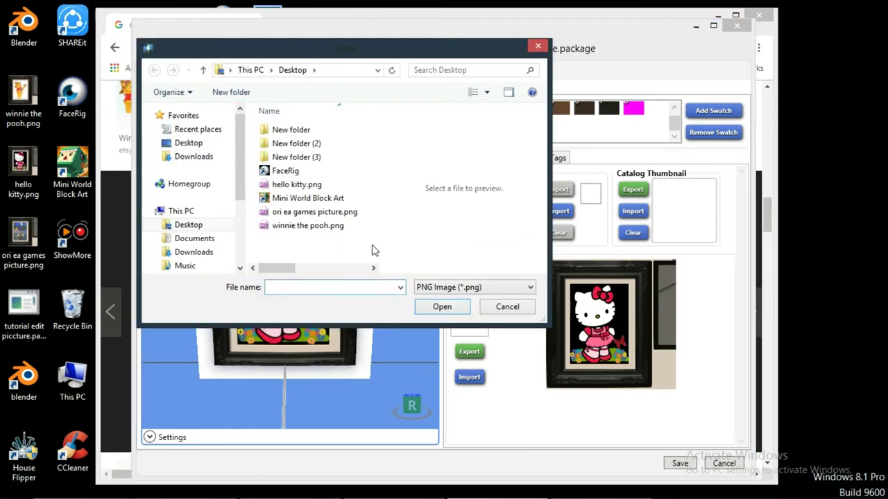
click(313, 226)
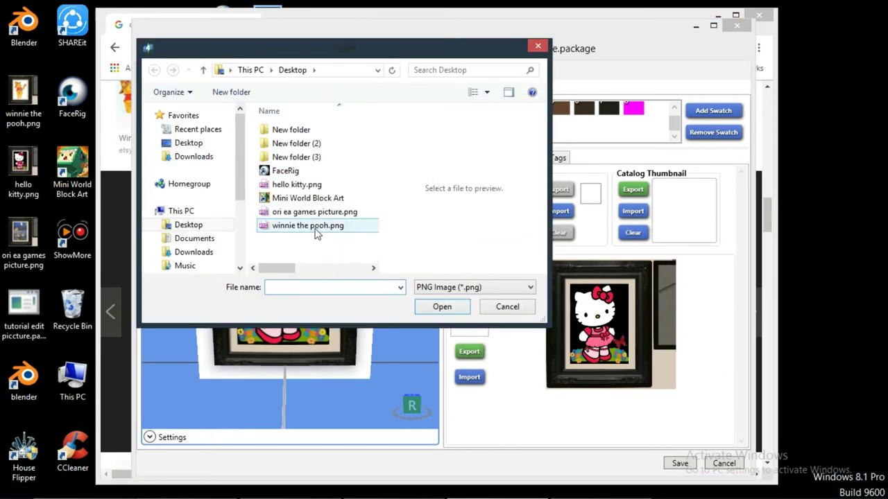
click(453, 308)
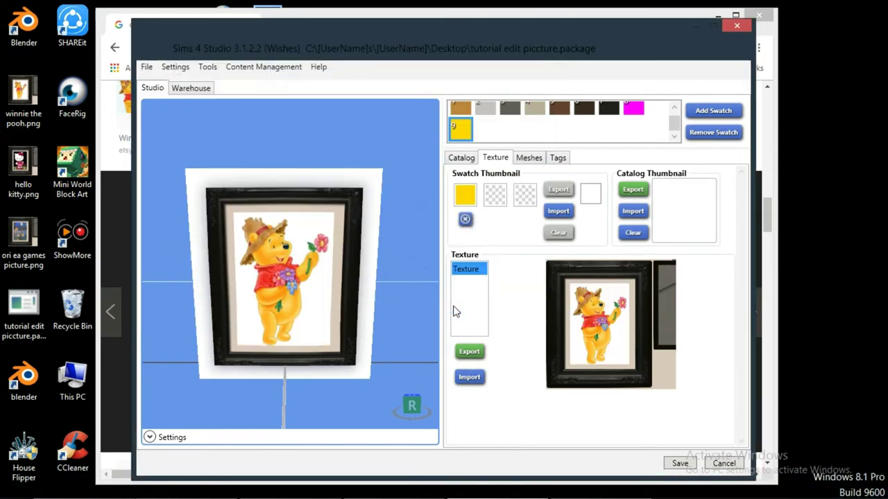
Compare the Hello Kitty swatch 8 and the Pooh swatch 9 in the 3D preview, and save the package
drag(337, 355, 355, 369)
click(634, 114)
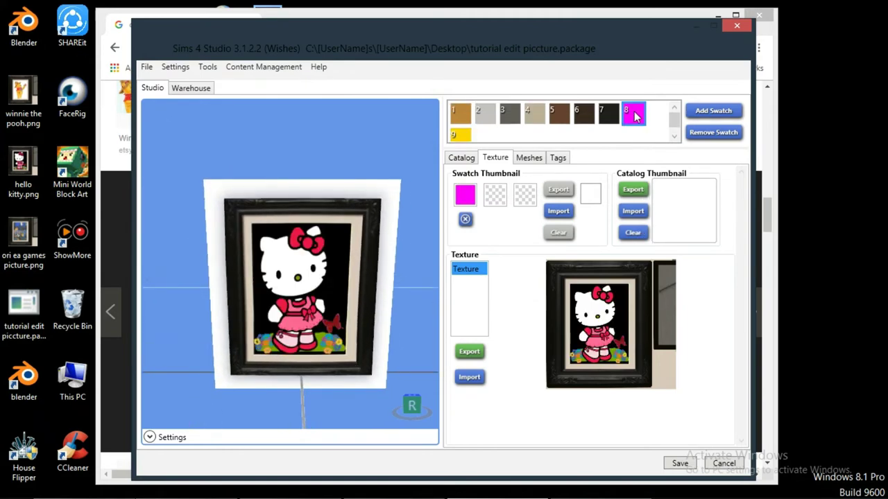
click(462, 136)
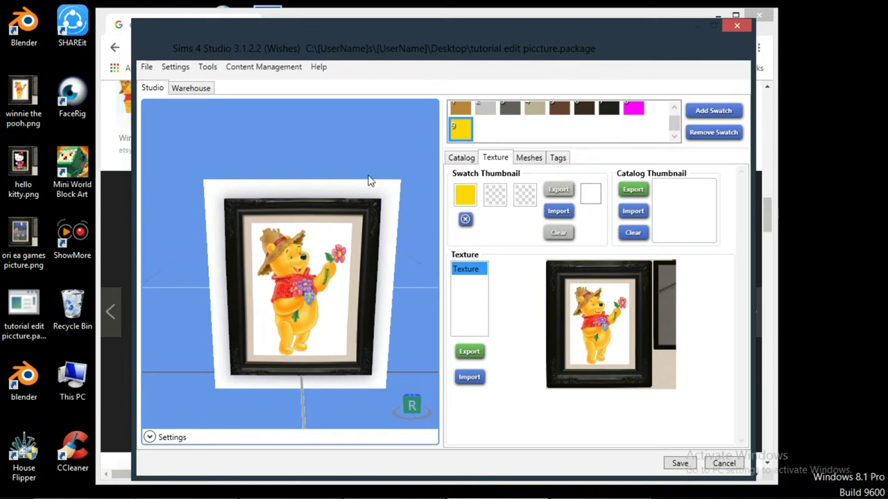
click(680, 463)
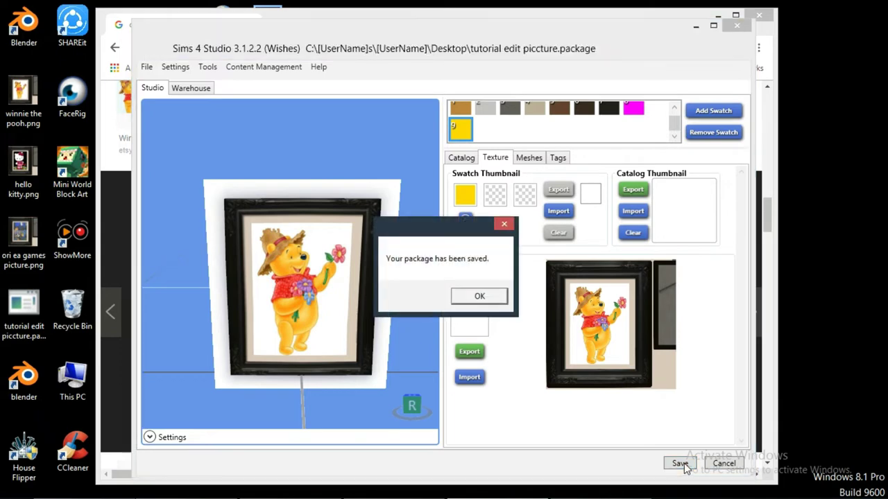
click(490, 303)
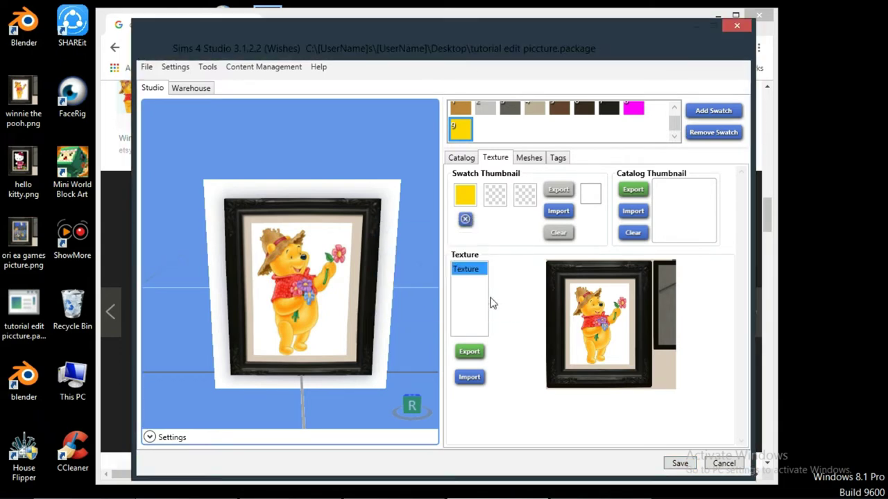
Minimize the open windows and cut the tutorial edit piccture.package file from the desktop
click(700, 28)
click(721, 15)
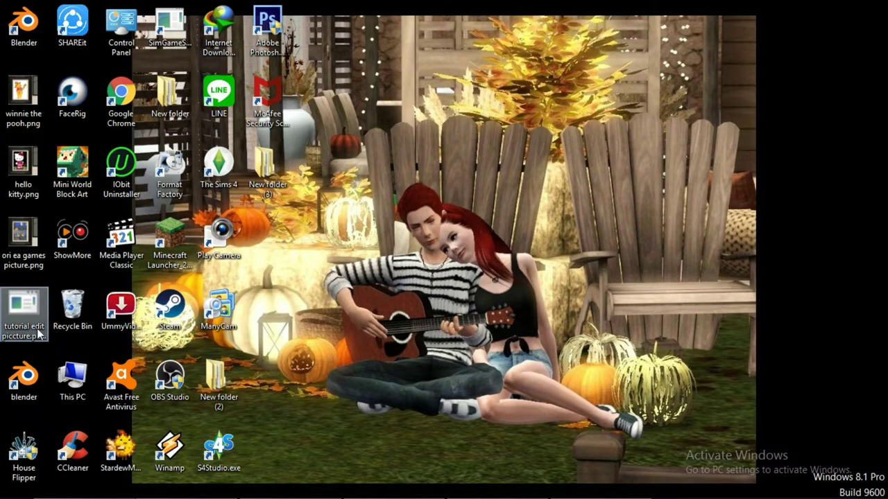
right_click(18, 310)
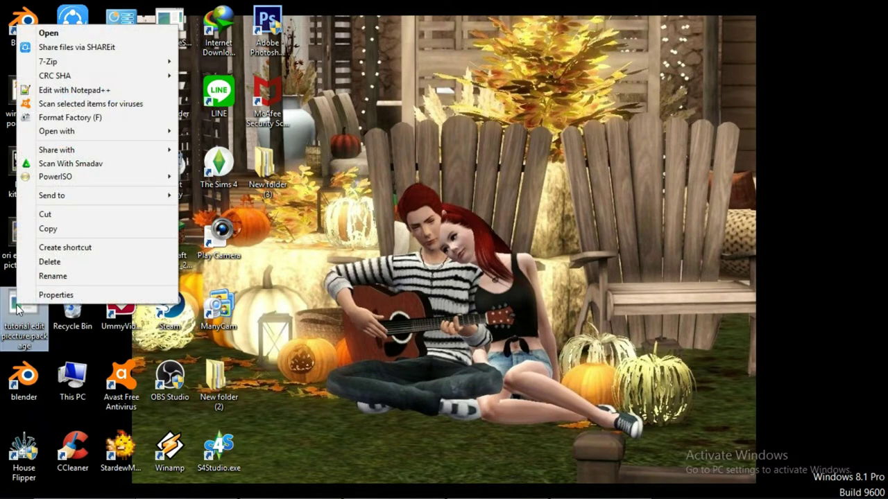
click(45, 217)
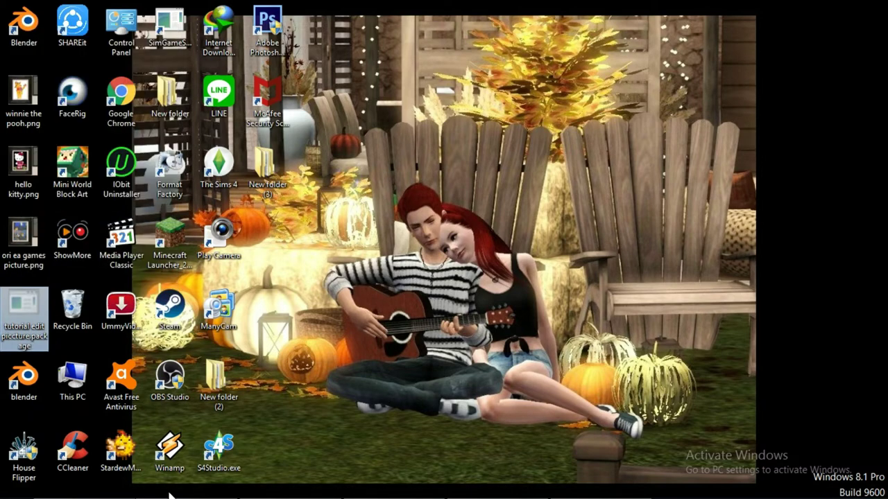
mouse_move(70, 486)
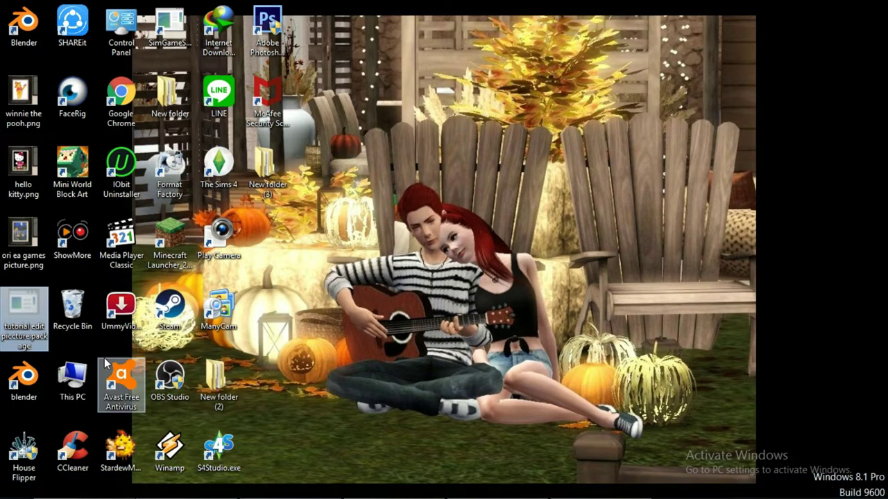
Open the folder Documents > Electronic Arts > The Sims 4 > Mods > 9 4 2019 from This PC
double_click(72, 378)
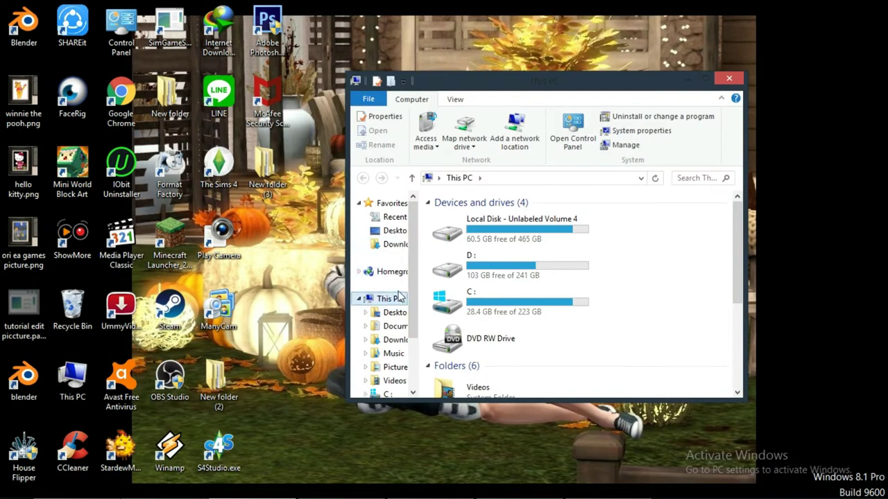
click(399, 329)
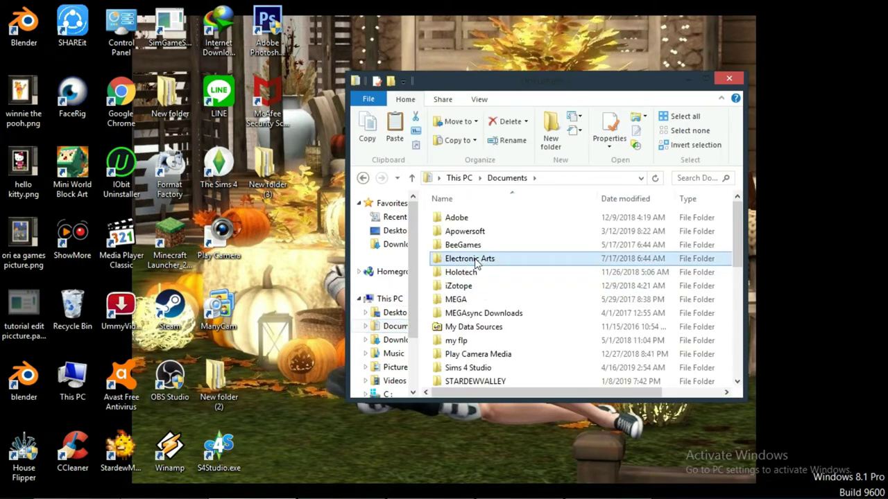
double_click(479, 257)
double_click(476, 236)
scroll(488, 259, down, 5)
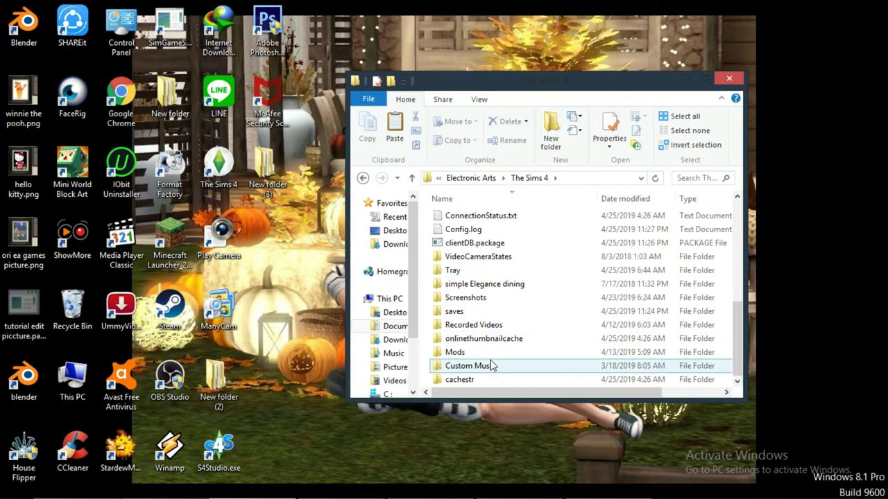
double_click(465, 352)
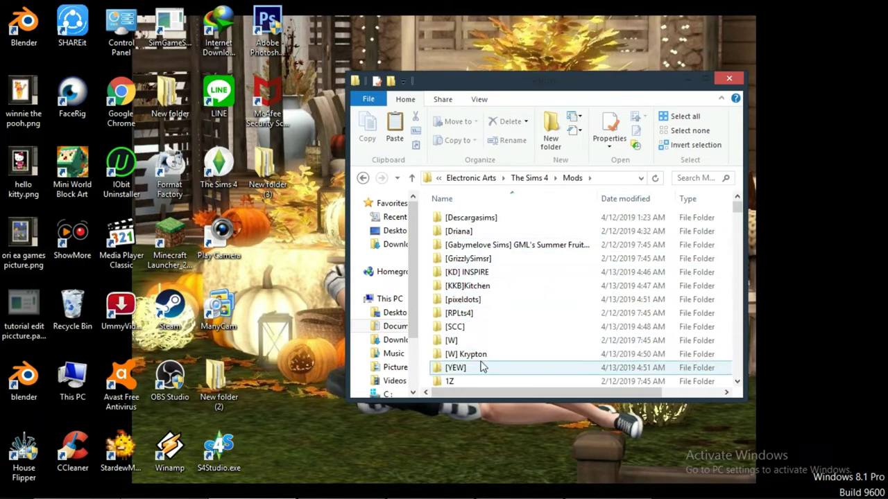
scroll(508, 297, down, 3)
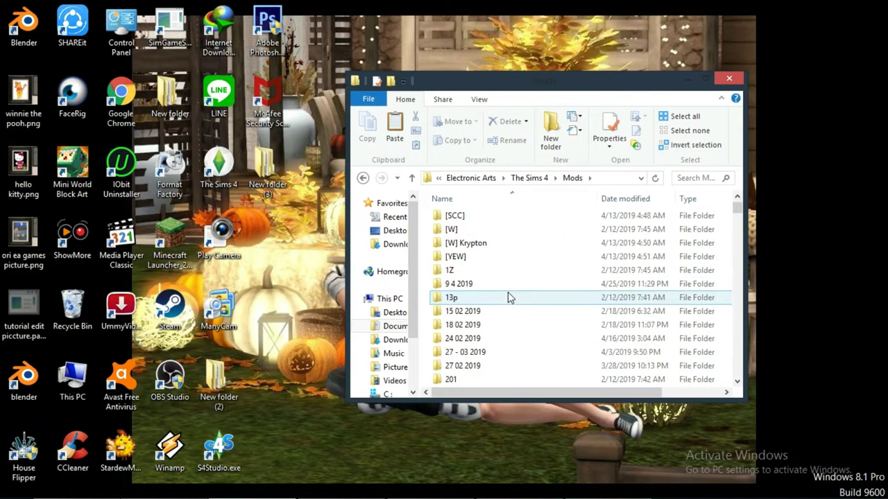
double_click(479, 285)
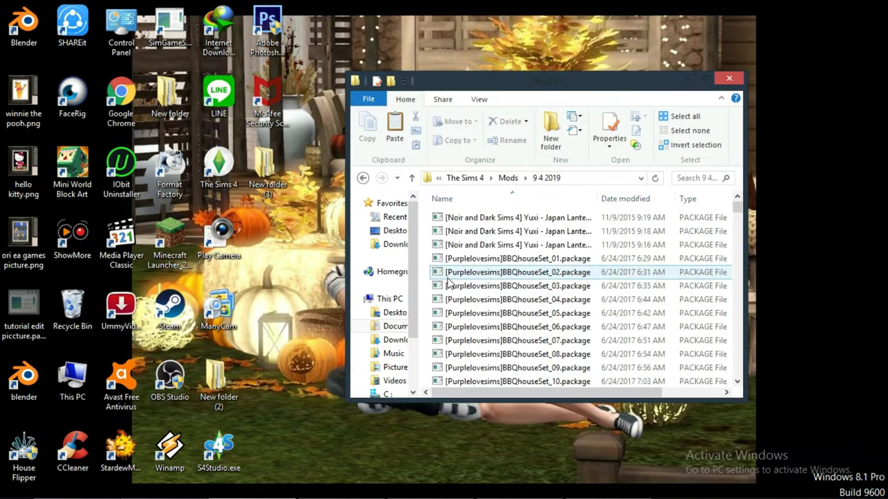
Paste tutorial edit piccture.package into the 9 4 2019 mods folder and close the folder window
right_click(424, 259)
click(454, 346)
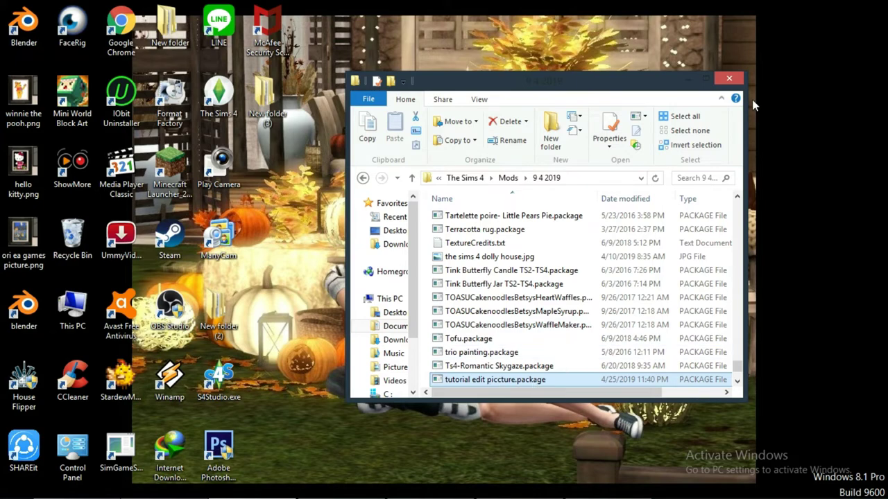
click(738, 79)
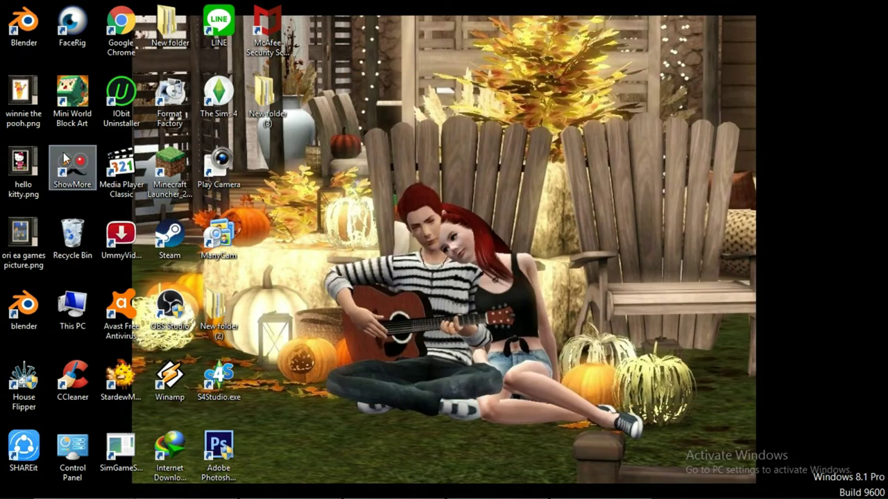
Delete hello kitty.png and ori ea games picture.png from the desktop
drag(50, 158, 25, 243)
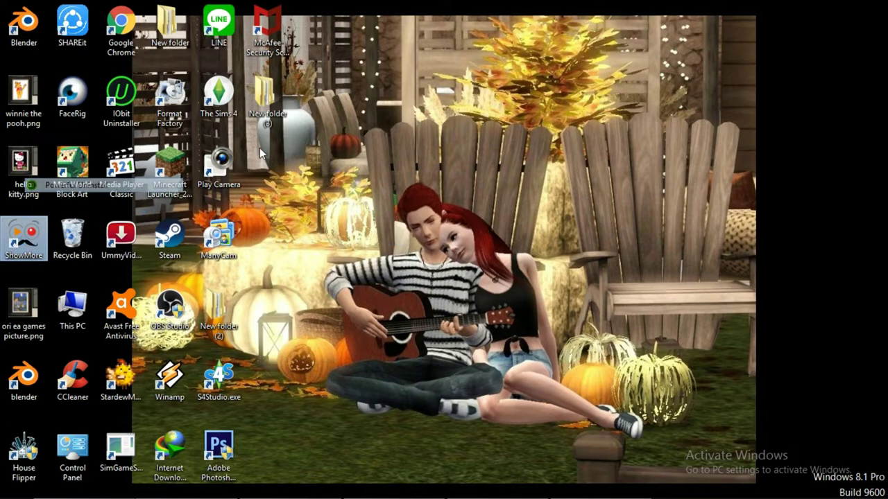
right_click(16, 173)
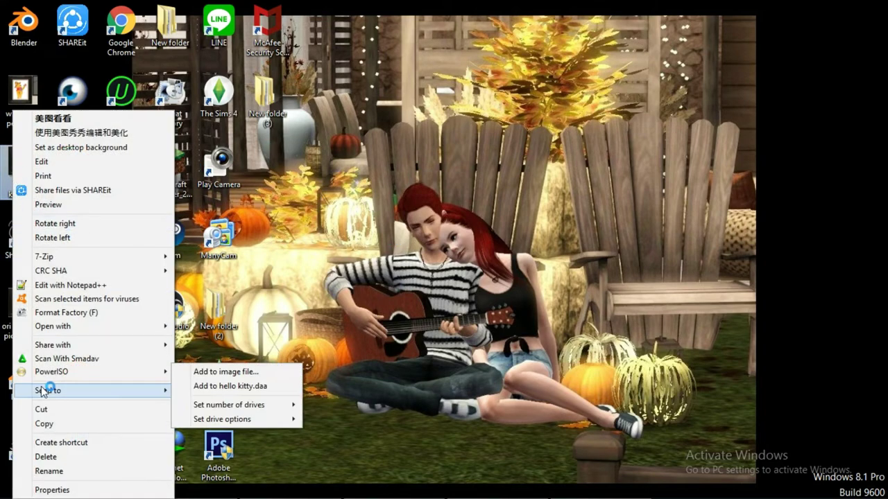
click(56, 458)
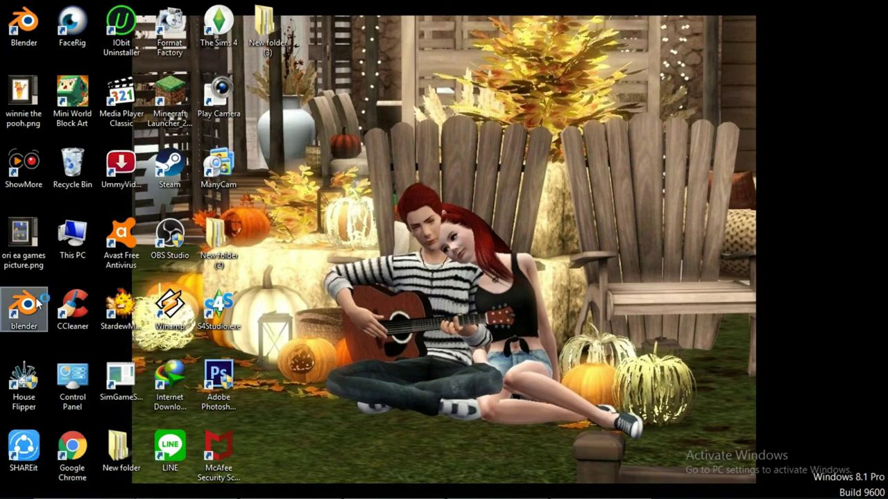
right_click(28, 240)
click(123, 455)
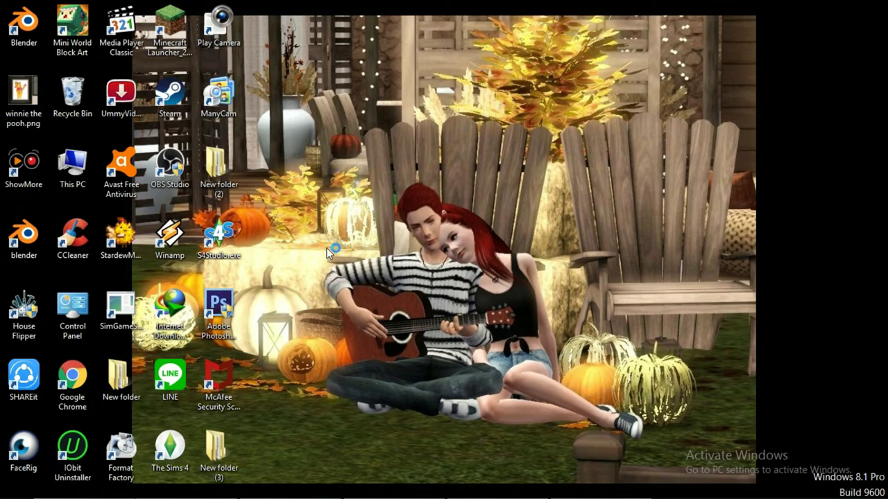
Launch The Sims 4 from the desktop
click(173, 448)
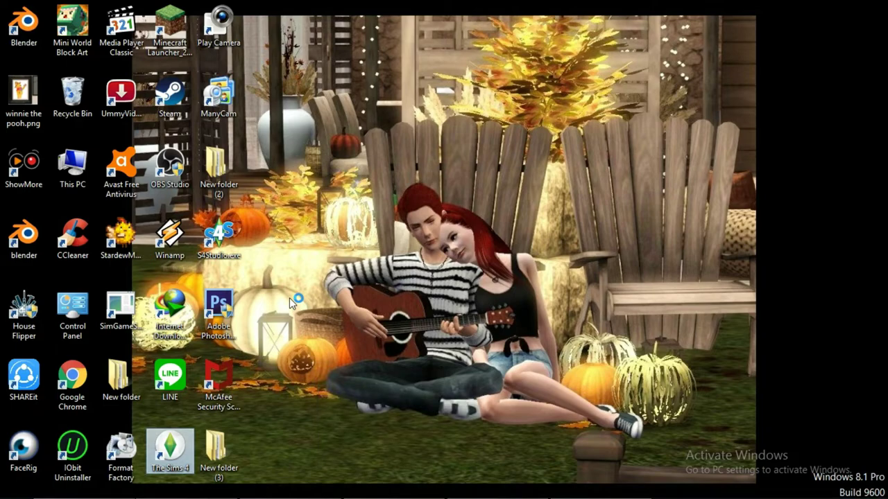
mouse_move(394, 486)
mouse_move(381, 396)
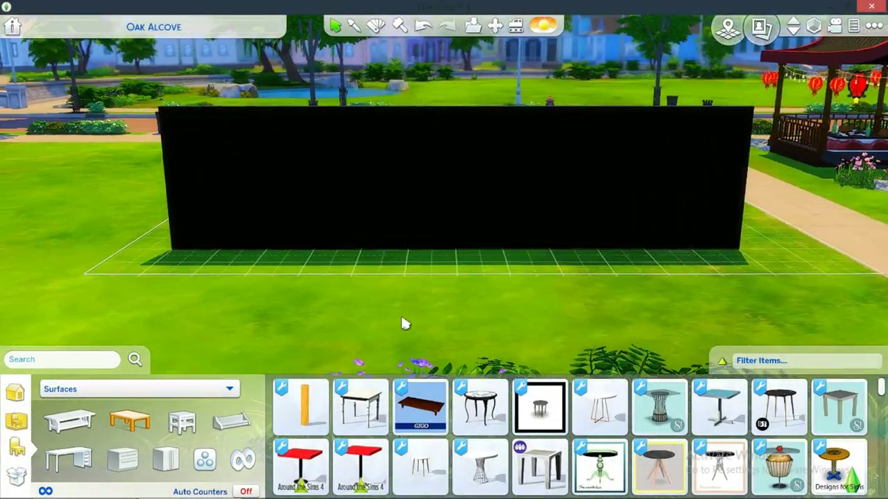
Switch the build catalog from Surfaces to Decorations and find the custom painting Jazz Cats: Whiskers of a Forgotten Past among the paintings
scroll(404, 316, up, 5)
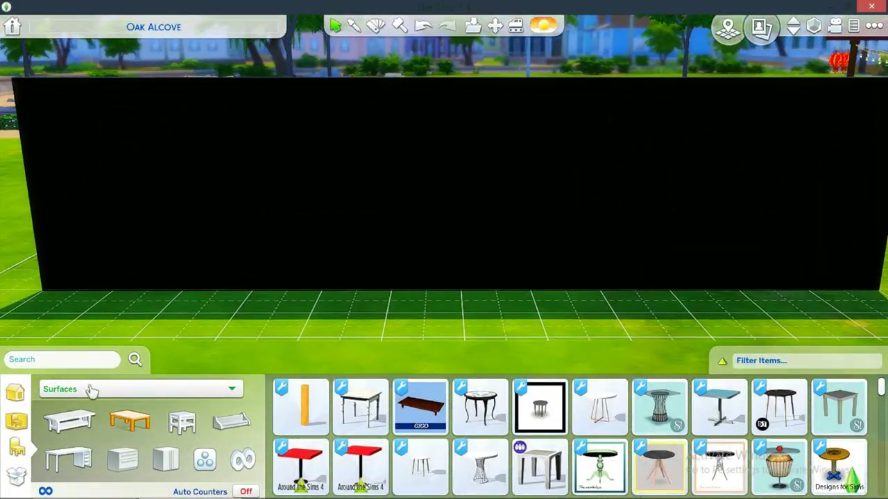
click(201, 392)
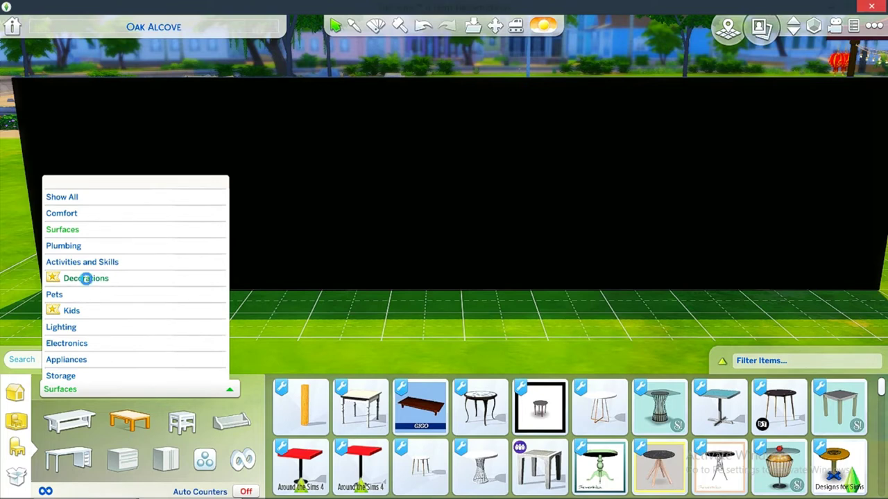
click(86, 278)
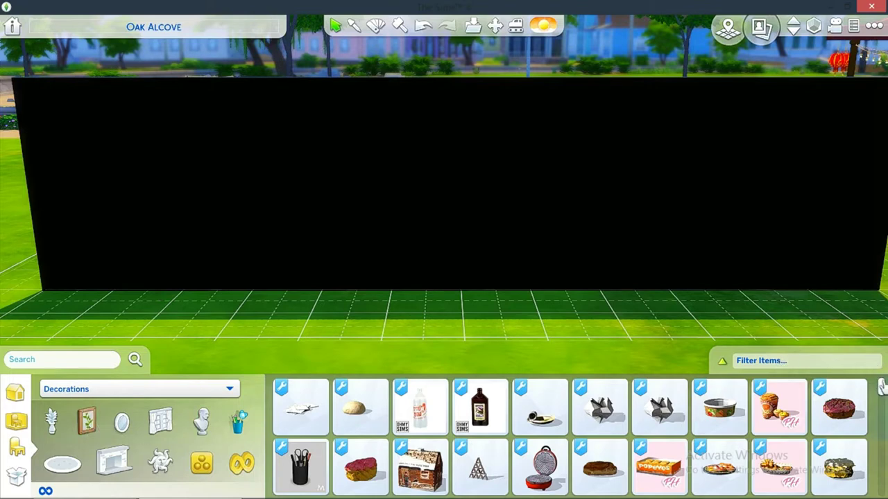
scroll(880, 386, down, 5)
drag(881, 428, 881, 488)
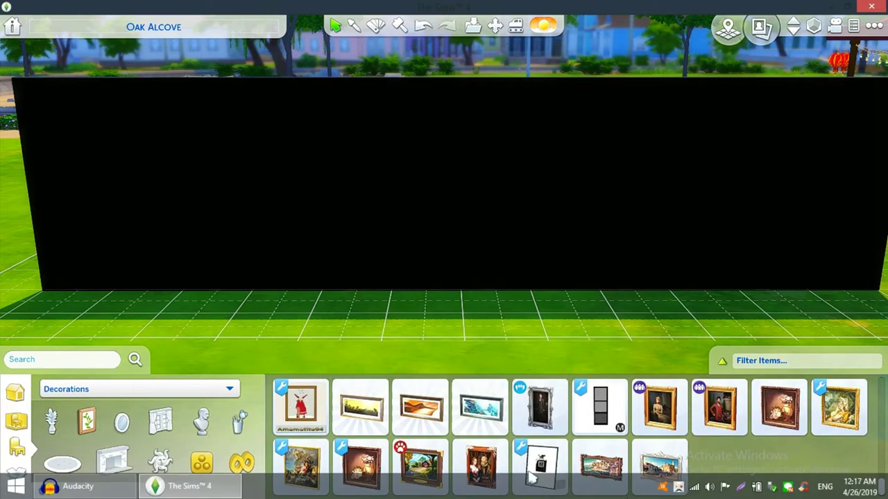
scroll(725, 455, up, 1)
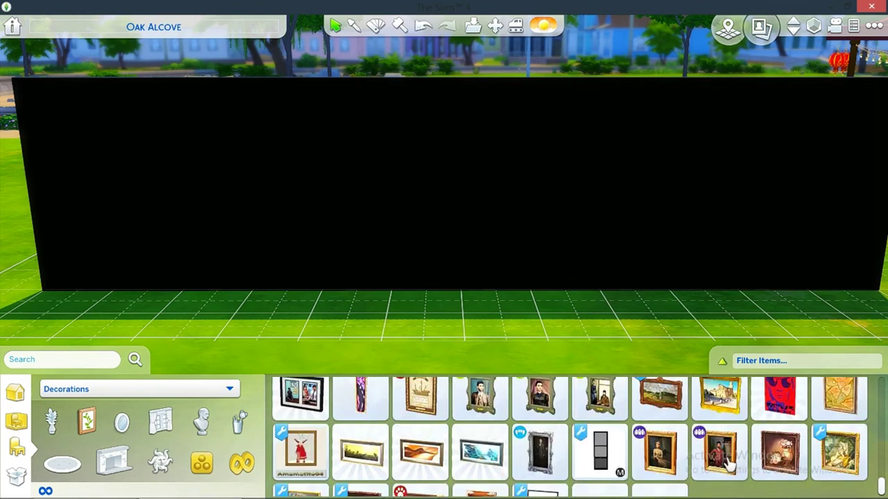
scroll(725, 454, up, 1)
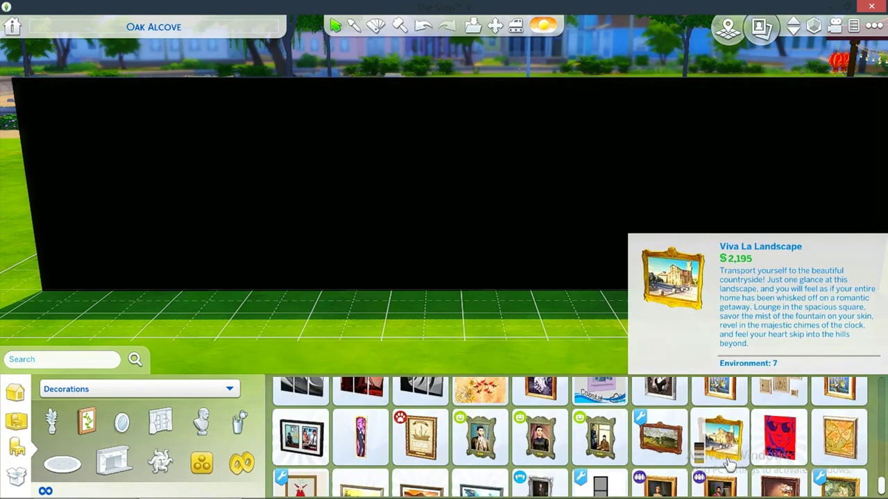
scroll(730, 457, up, 1)
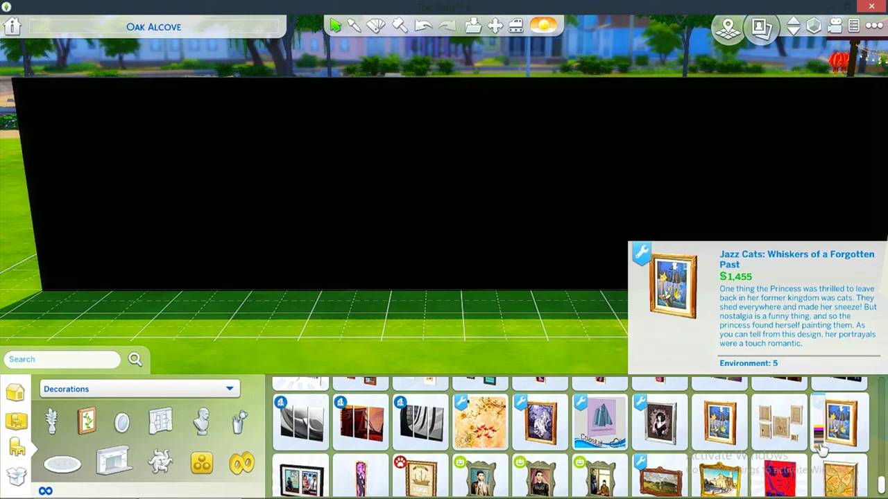
Choose the Hello Kitty swatch of the Jazz Cats: Whiskers of a Forgotten Past painting and hang it near the middle of the black wall
mouse_move(819, 444)
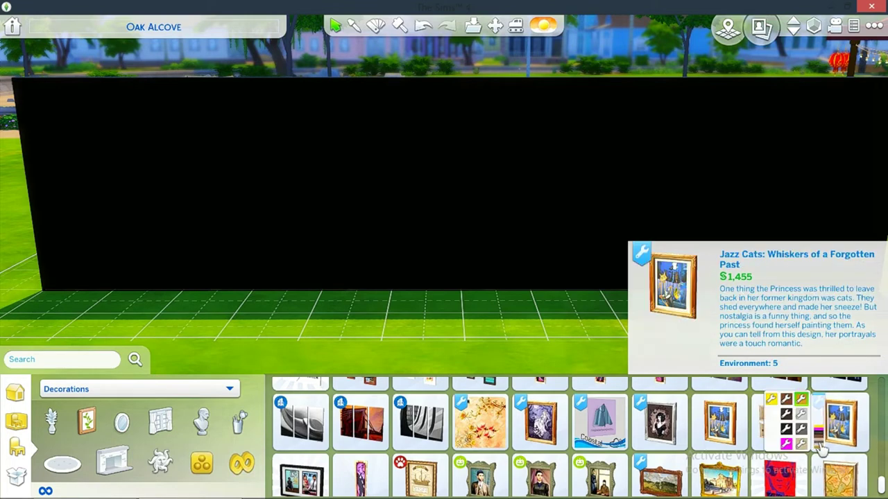
click(786, 444)
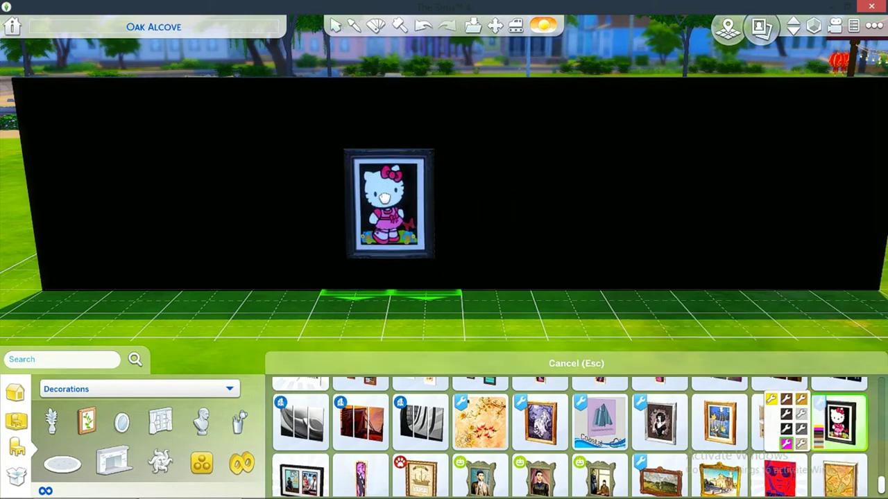
shift+click(385, 196)
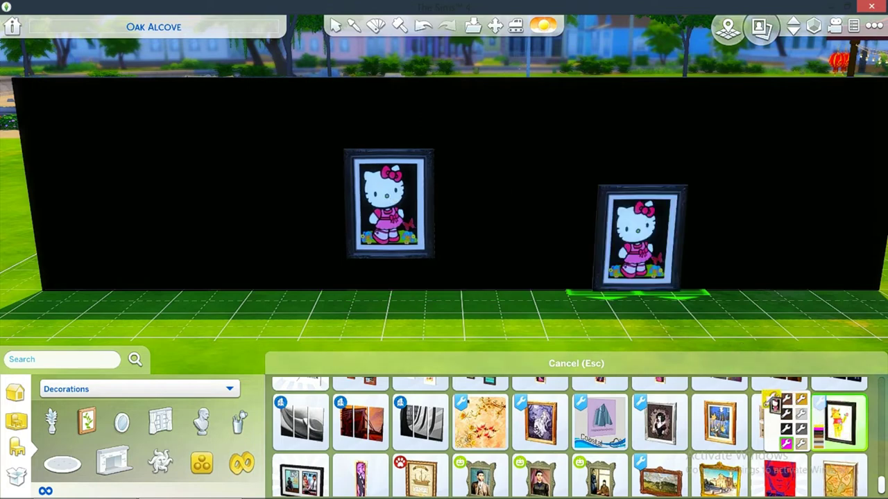
Hang the Winnie the Pooh swatch of the same painting beside the Hello Kitty one, end placement and inspect both up close
click(771, 399)
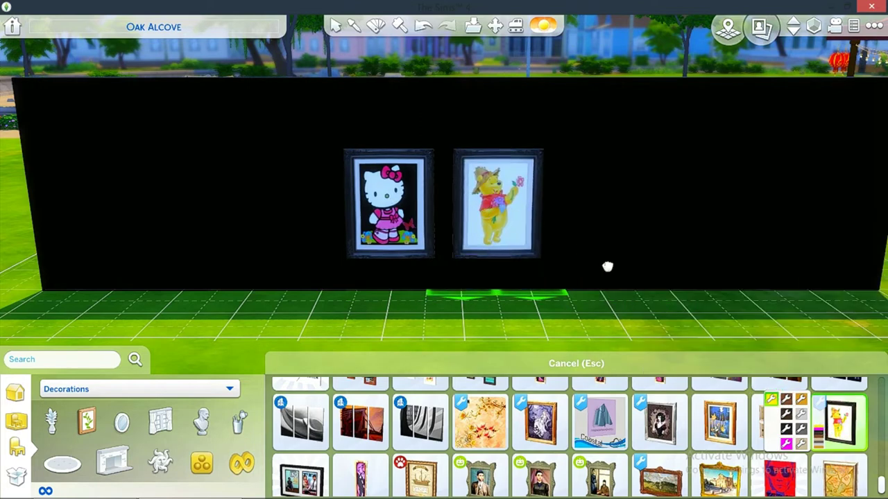
key(Escape)
scroll(511, 317, up, 5)
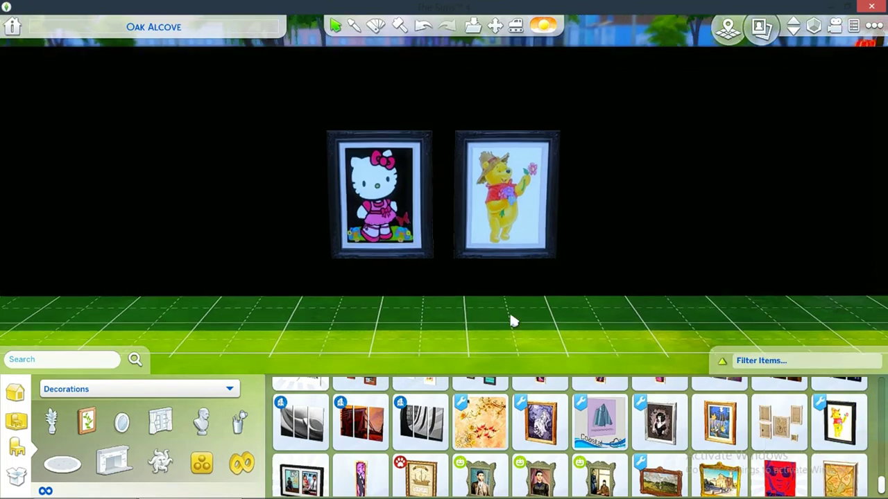
scroll(513, 320, down, 2)
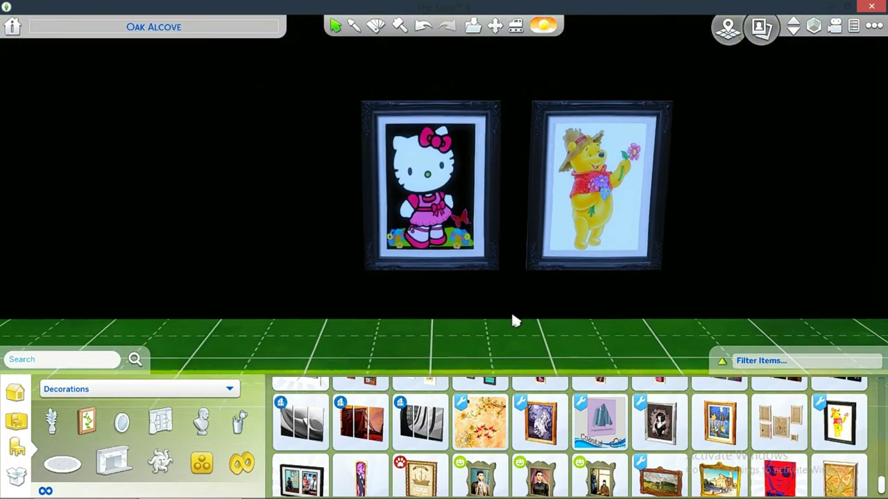